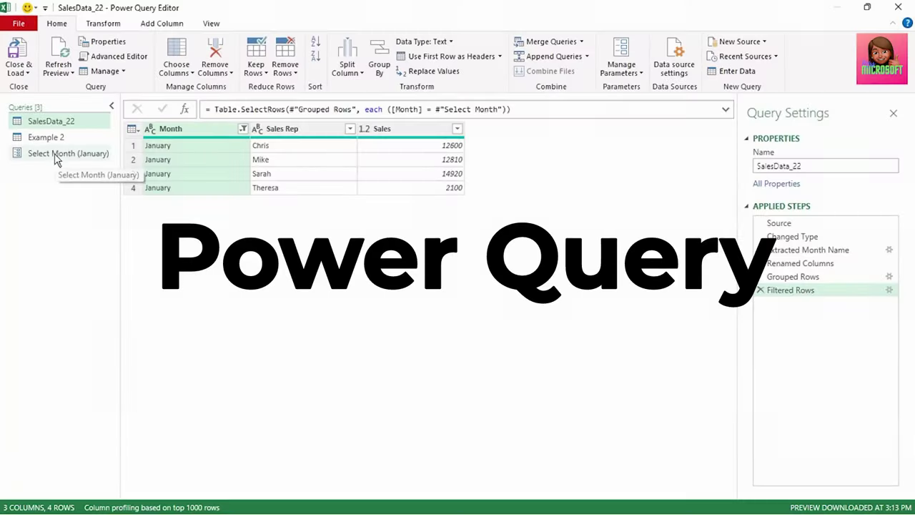
Set the Select Month parameter's current value to February and open the SalesData_22 query.
left_click(56, 154)
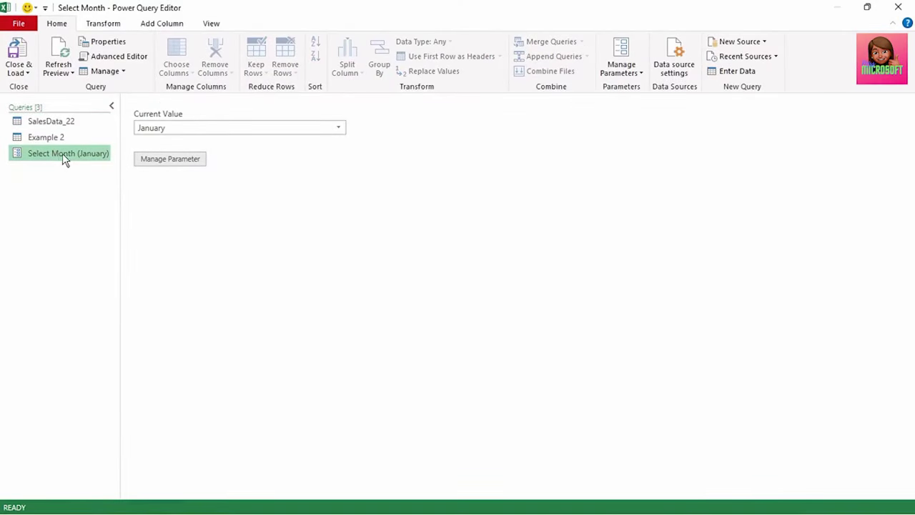
left_click(337, 131)
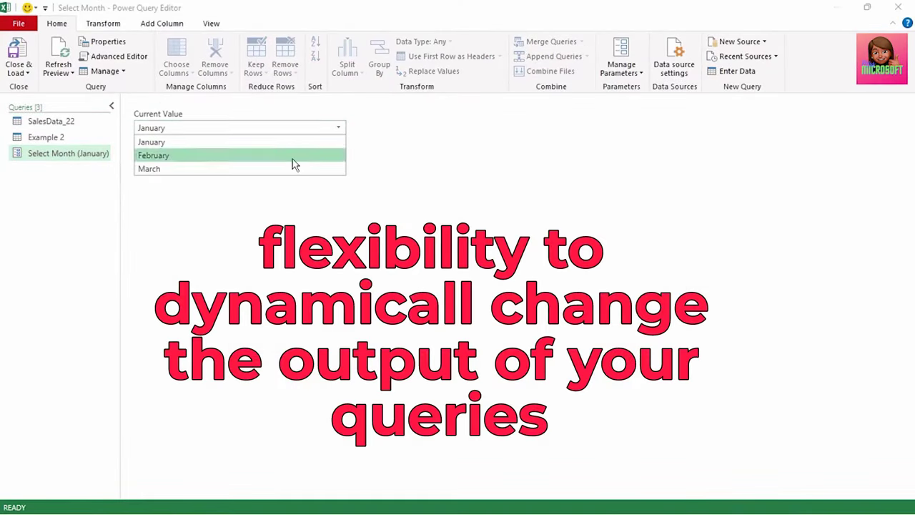
left_click(292, 156)
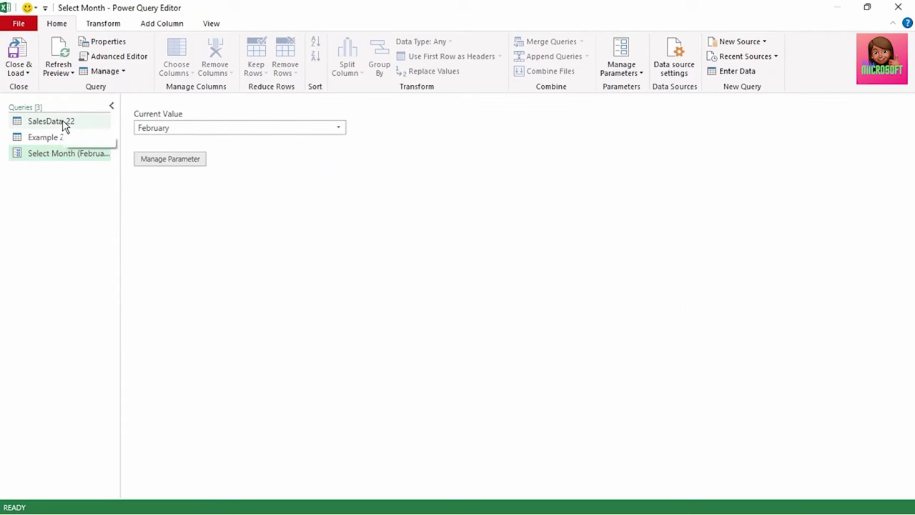
left_click(65, 123)
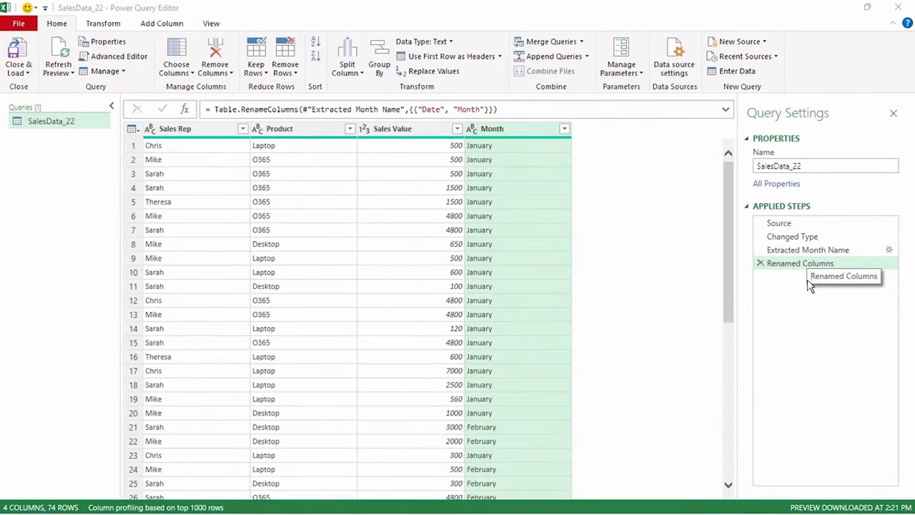
Filter the Month column to keep only January and highlight "January" in the filter formula.
left_click(564, 129)
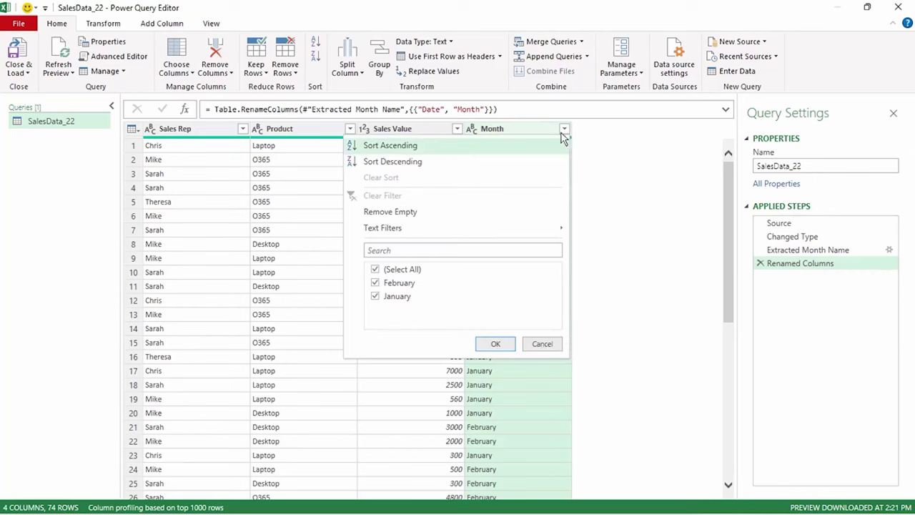
left_click(376, 282)
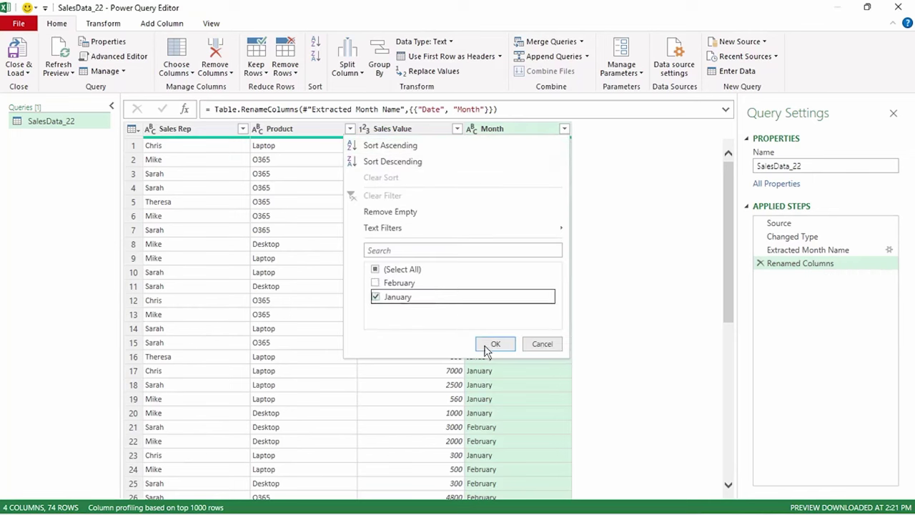
left_click(493, 350)
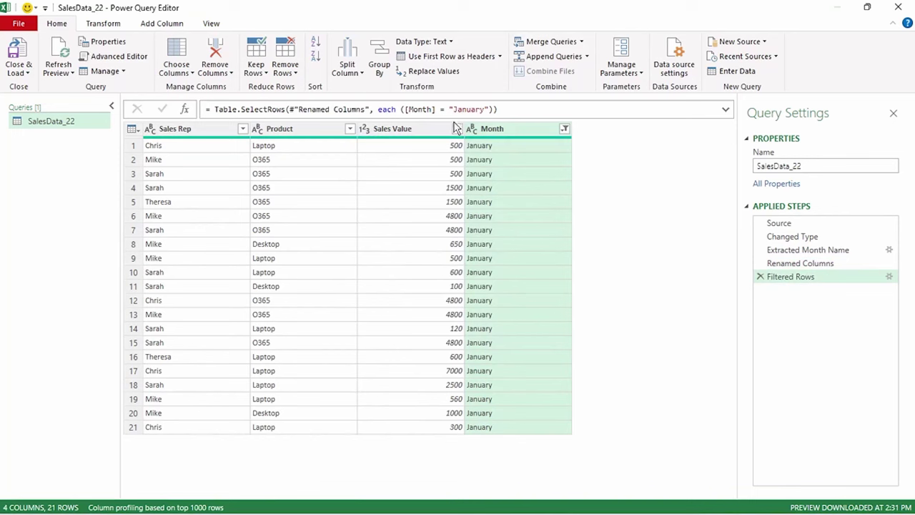
left_click_drag(455, 109, 492, 108)
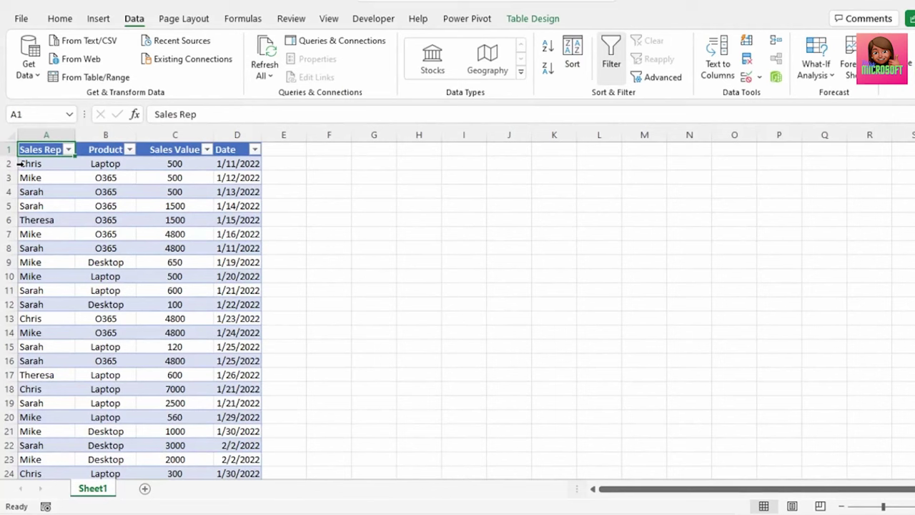
Select the sales table's header cells from Sales Rep through Date to review the columns.
key("shift+Right")
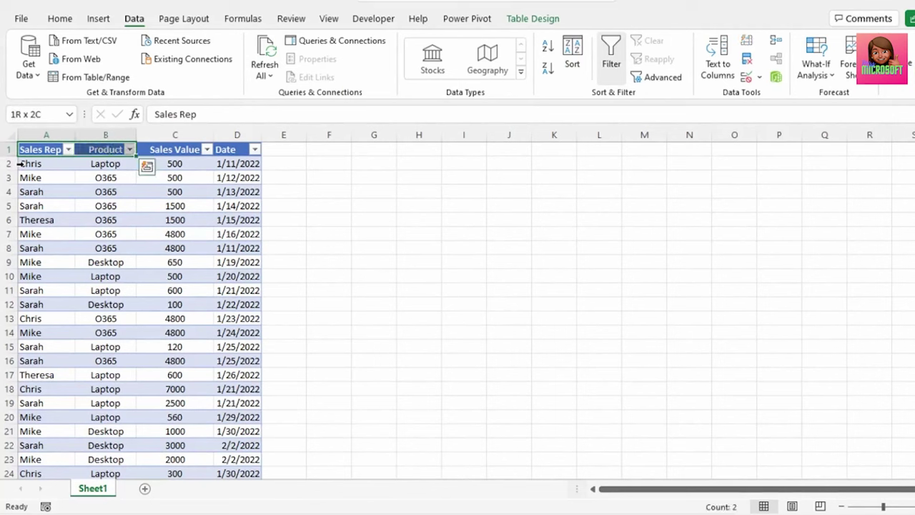
key("shift+Right")
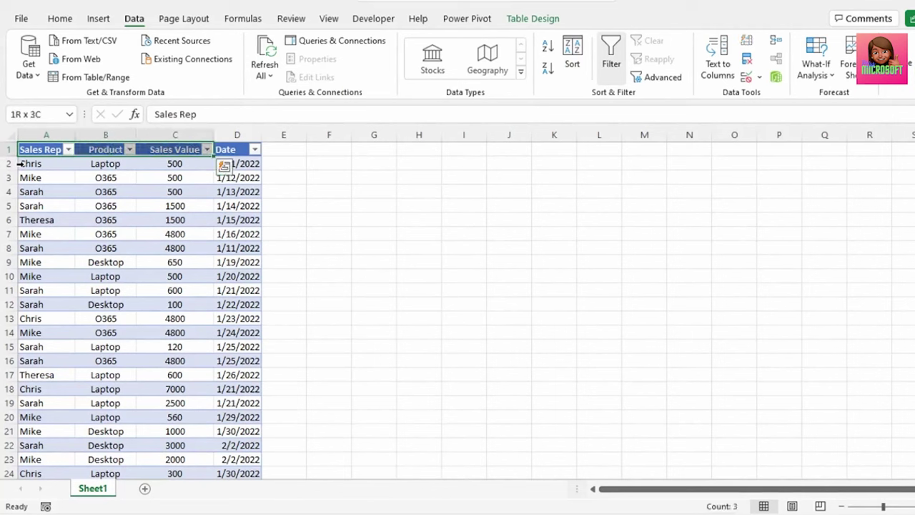
key("shift+Right")
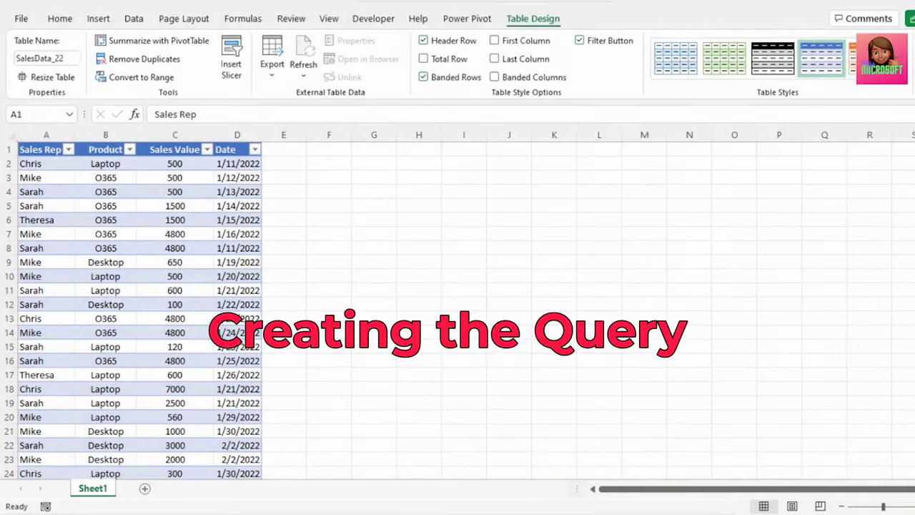
Check the table name SalesData_22 and load the table into the Power Query Editor.
left_click(46, 178)
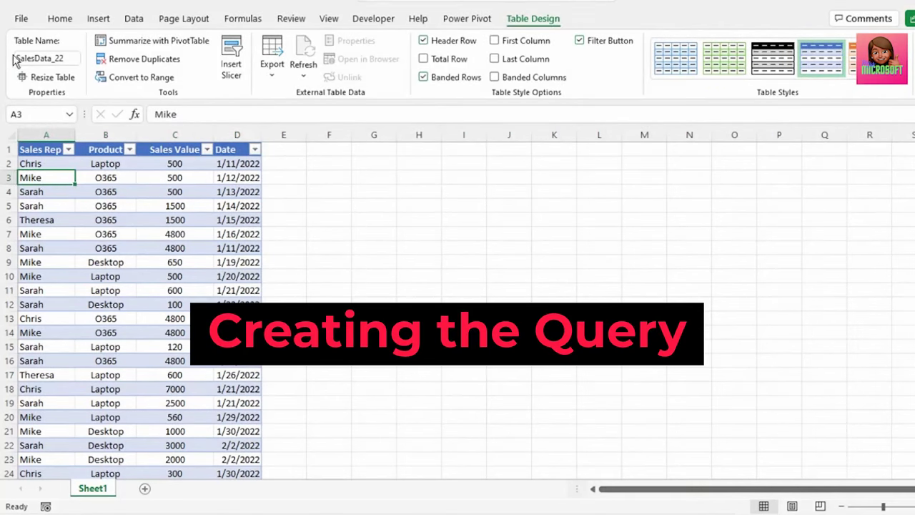
left_click(17, 57)
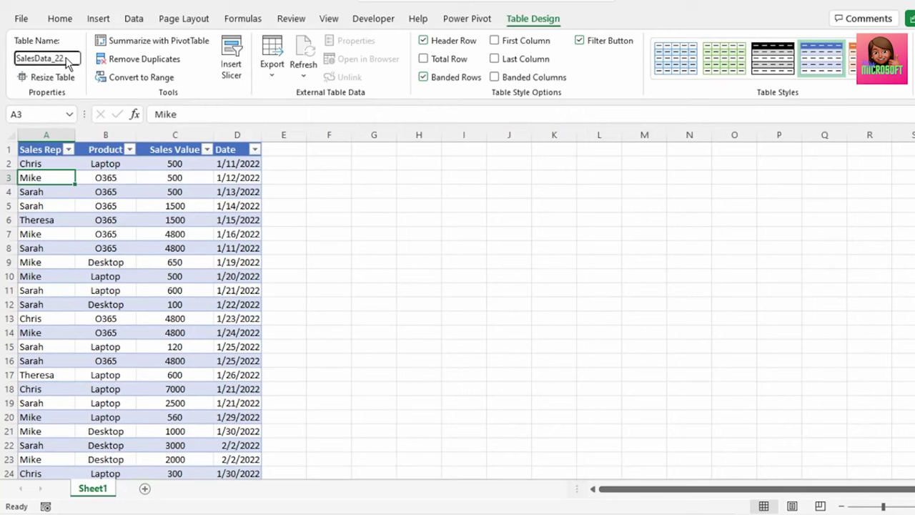
left_click(80, 175)
left_click(132, 21)
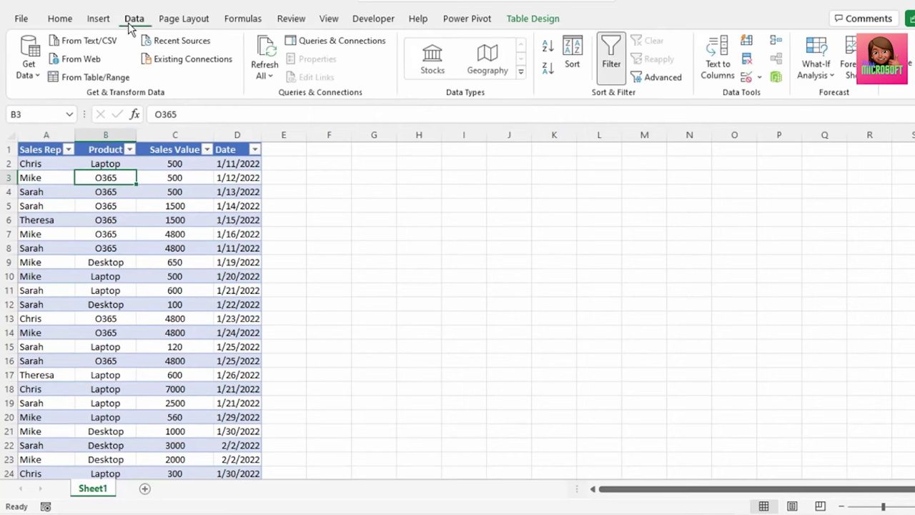
left_click(95, 77)
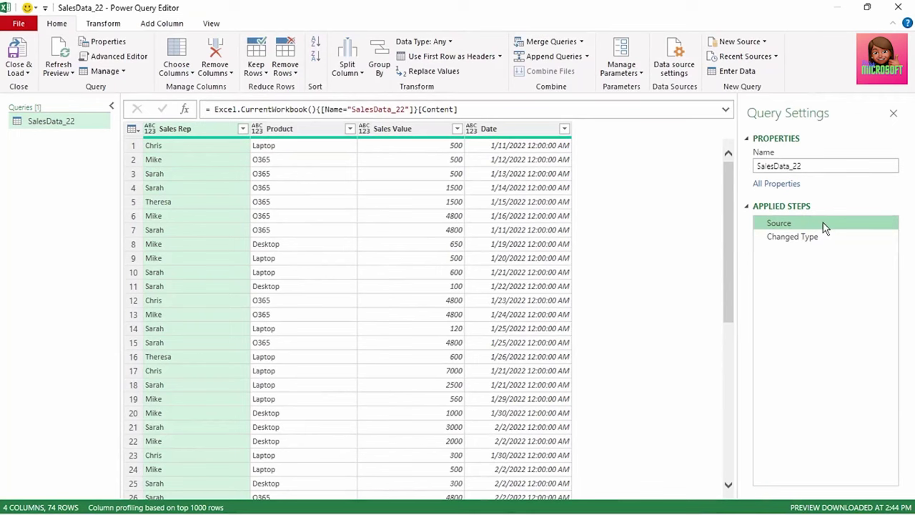
Following the Changed Type step, transform the Date column into the name of the month.
left_click(827, 241)
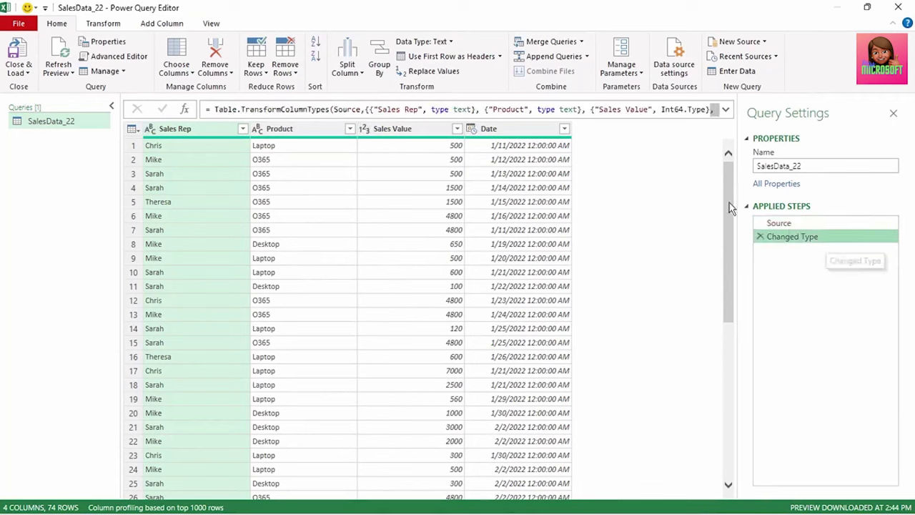
left_click(528, 135)
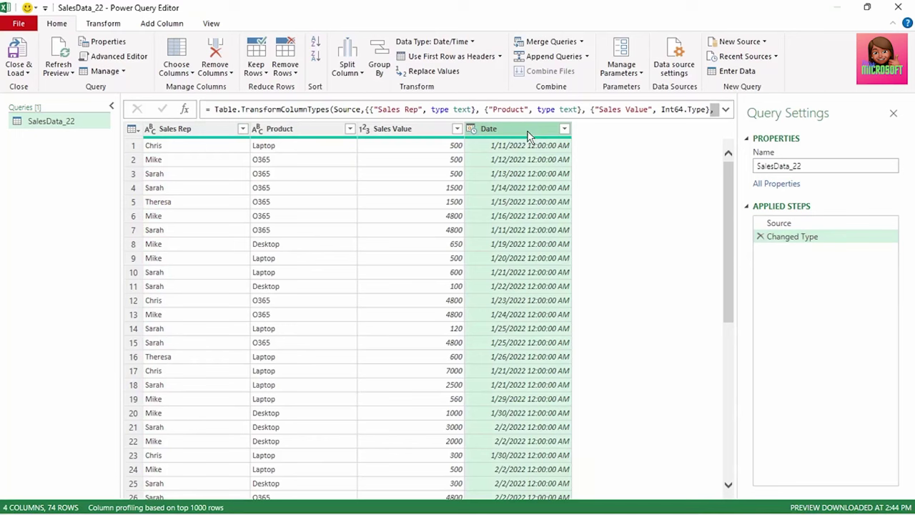
left_click(103, 23)
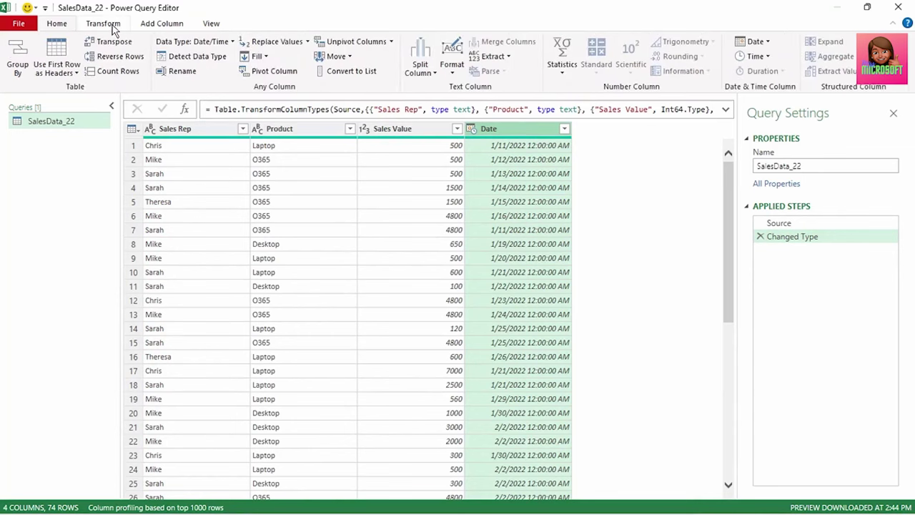
left_click(768, 43)
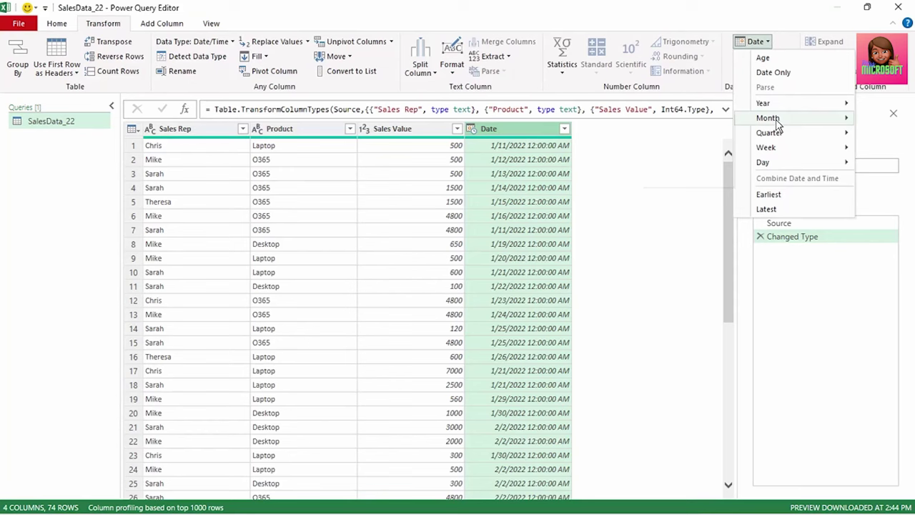
mouse_move(777, 125)
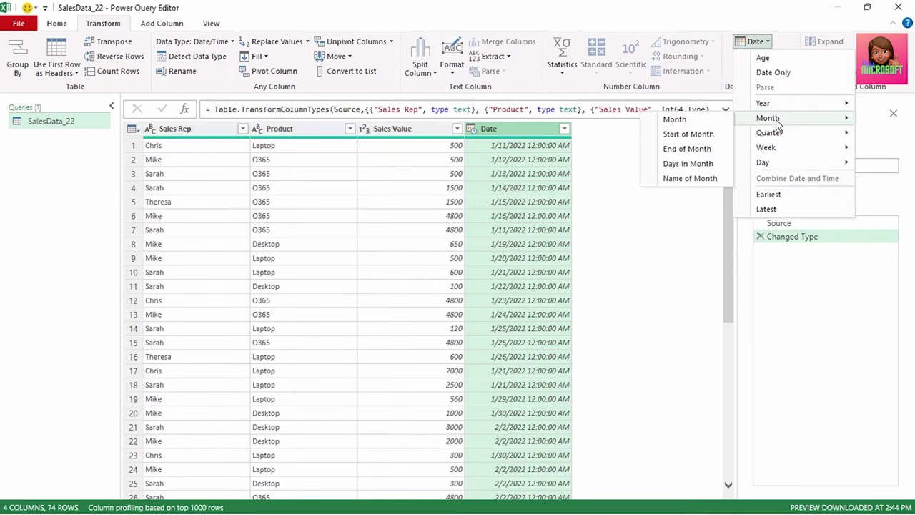
left_click(690, 180)
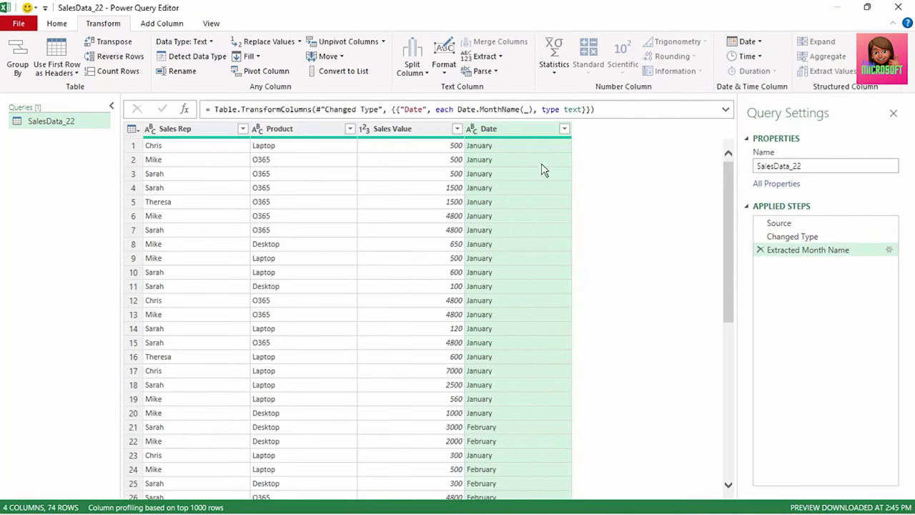
Rename the Date column to Month.
double_click(510, 128)
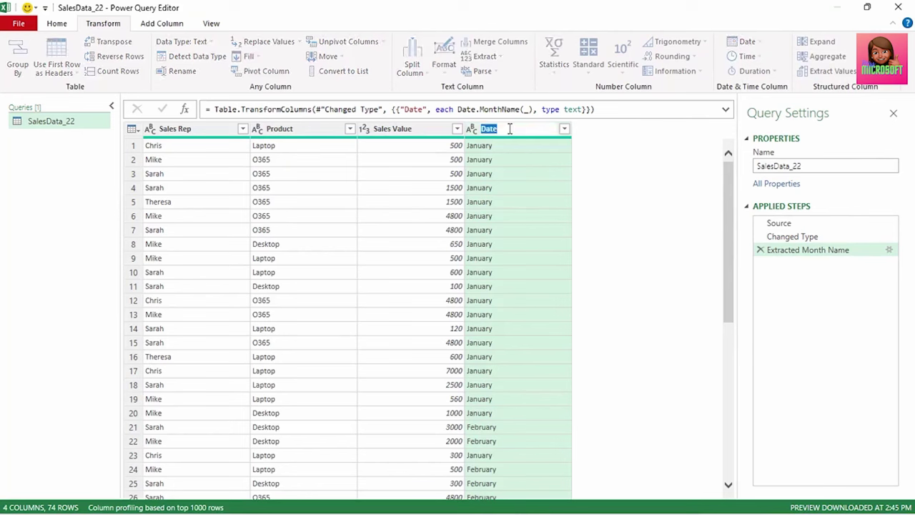
type("Month")
key("Return")
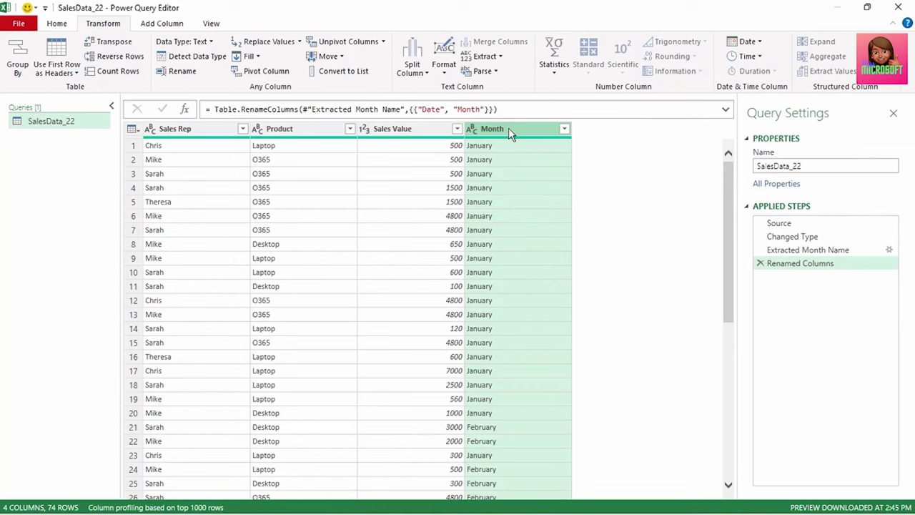
Group the rows by Month and Sales Rep, with a new column named Sales that sums Sales Value.
left_click(20, 68)
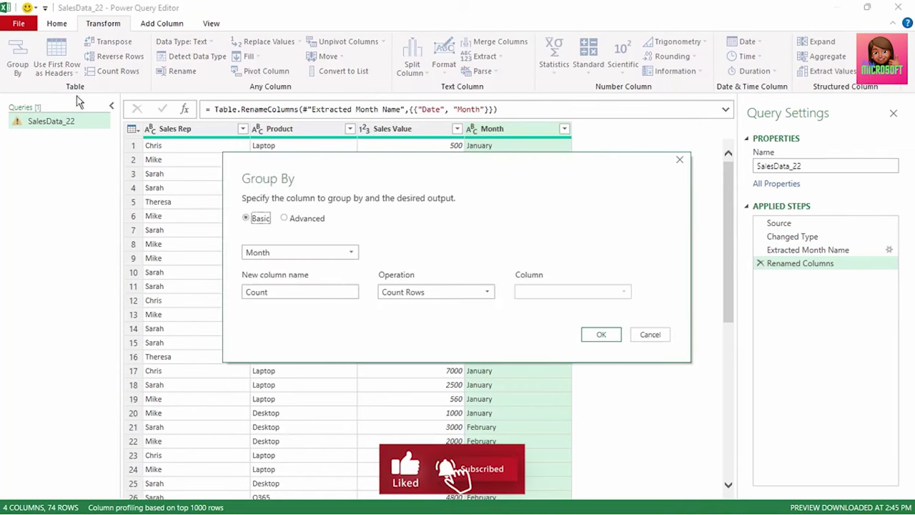
left_click(285, 218)
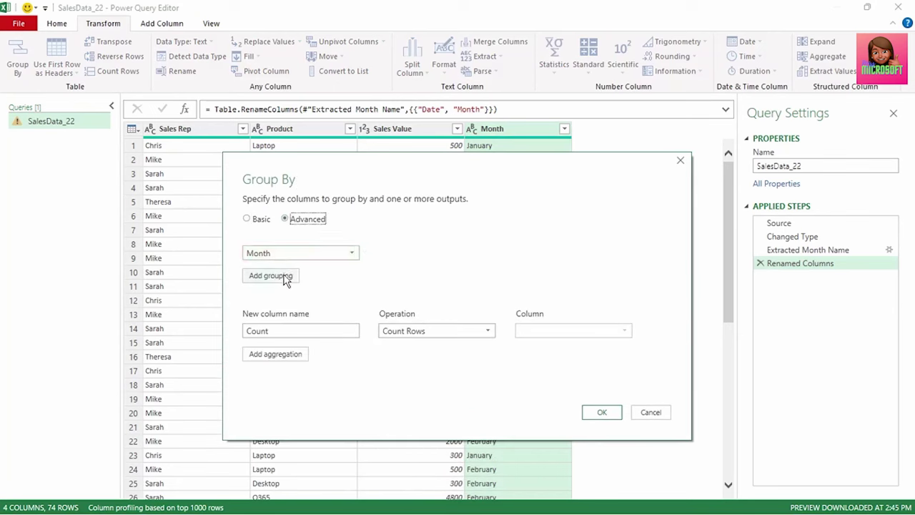
left_click(285, 277)
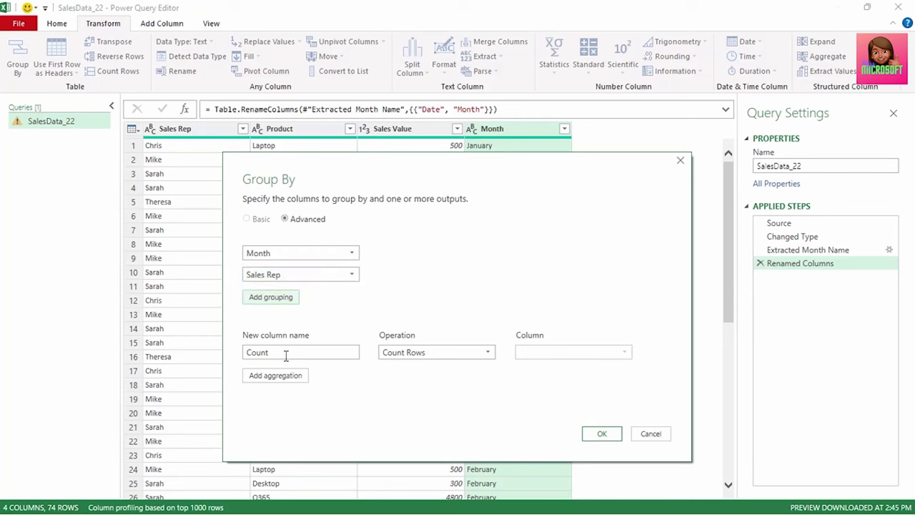
left_click_drag(278, 352, 240, 352)
type("Sales")
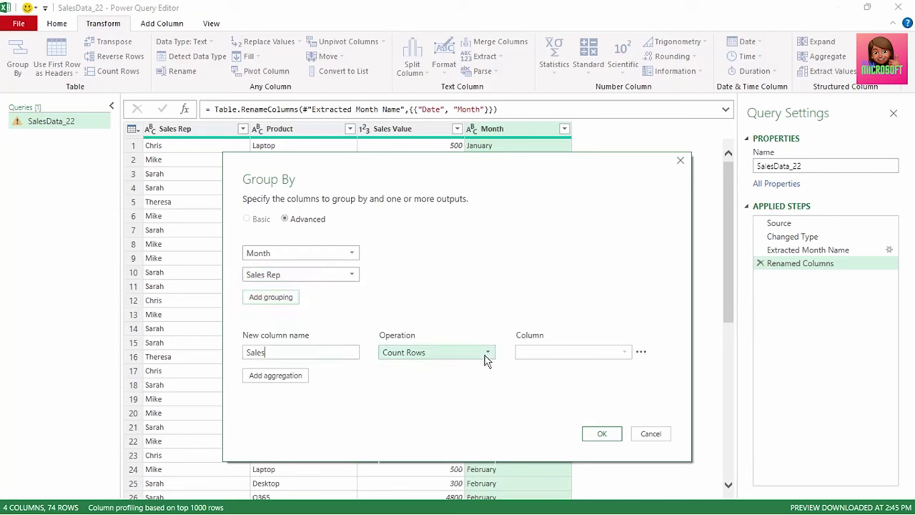
left_click(483, 354)
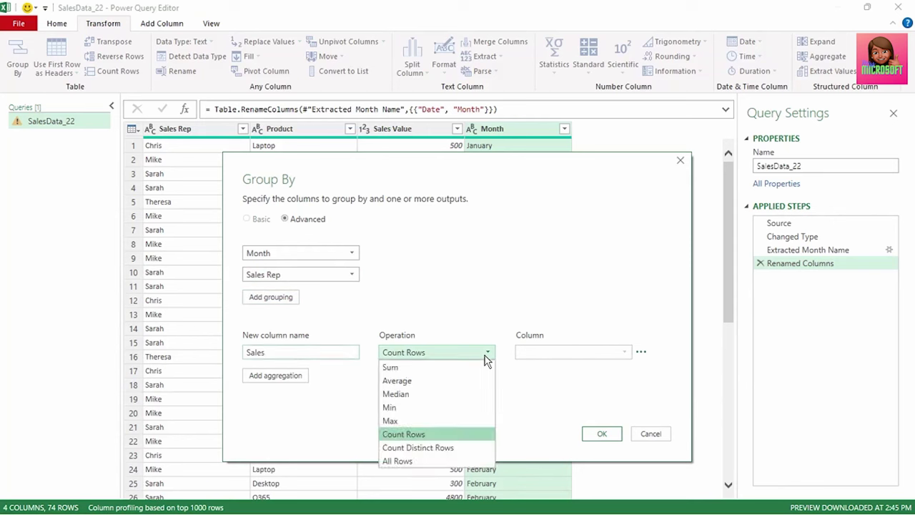
left_click(445, 365)
left_click(624, 354)
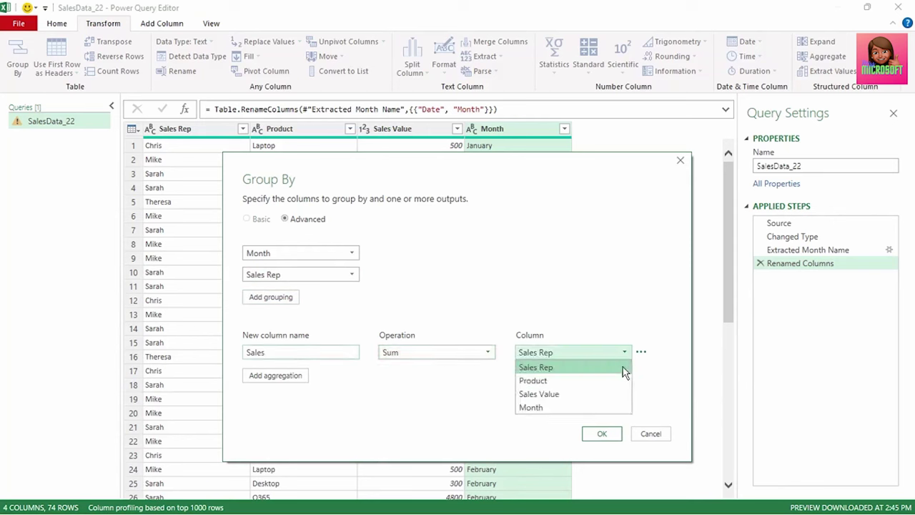
left_click(566, 394)
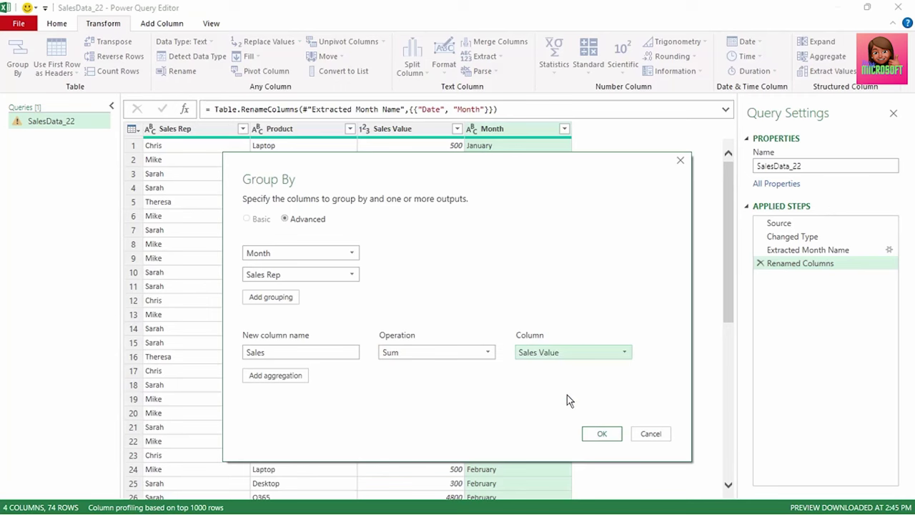
left_click(593, 436)
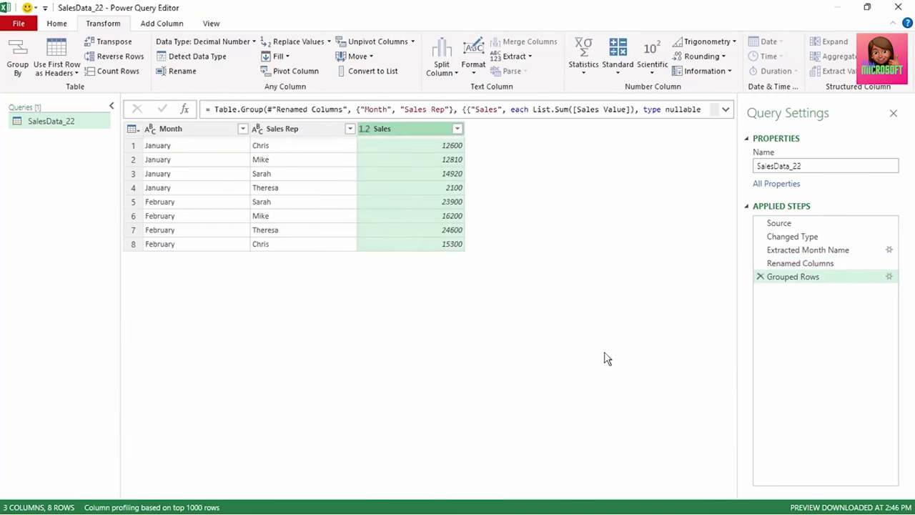
Review the grouped Month and Sales Rep columns and filter Month to show only January.
left_click(183, 132)
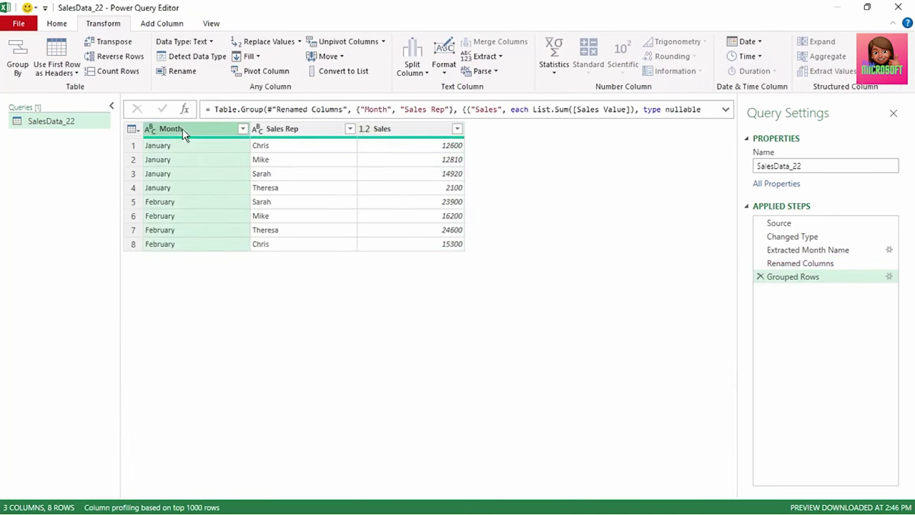
left_click(298, 134)
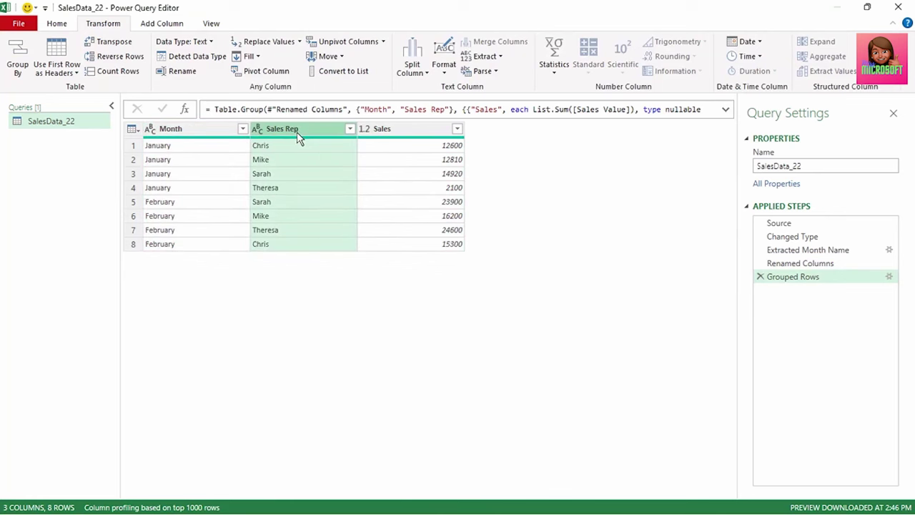
left_click(242, 129)
left_click(54, 270)
left_click(53, 297)
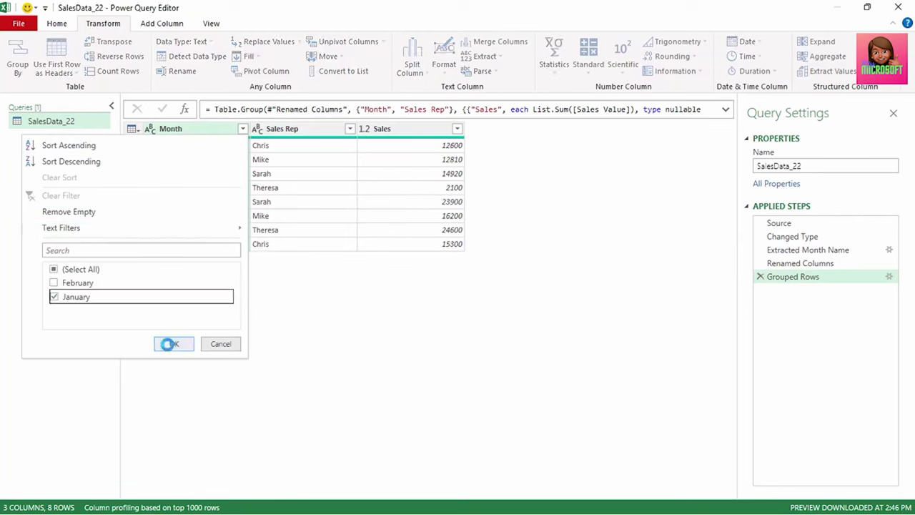
left_click(173, 343)
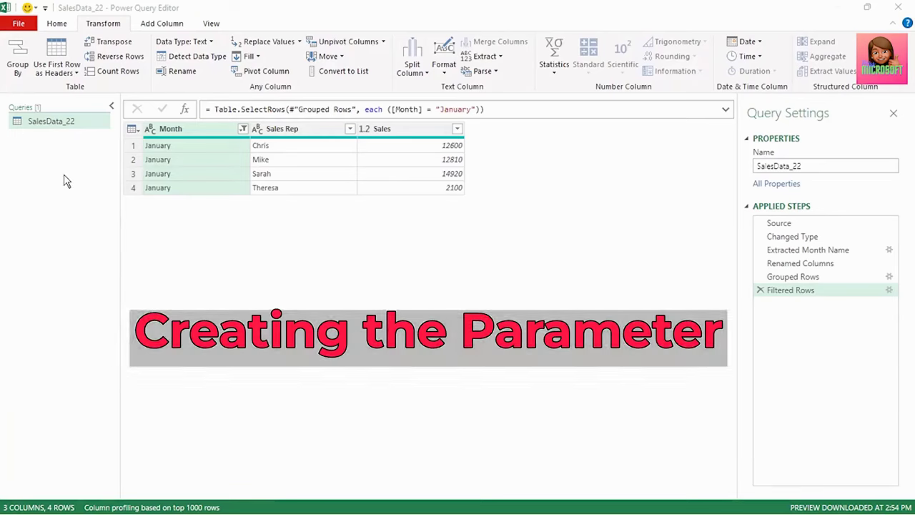
Duplicate the SalesData_22 query and rename the copy as Example 2.
right_click(57, 127)
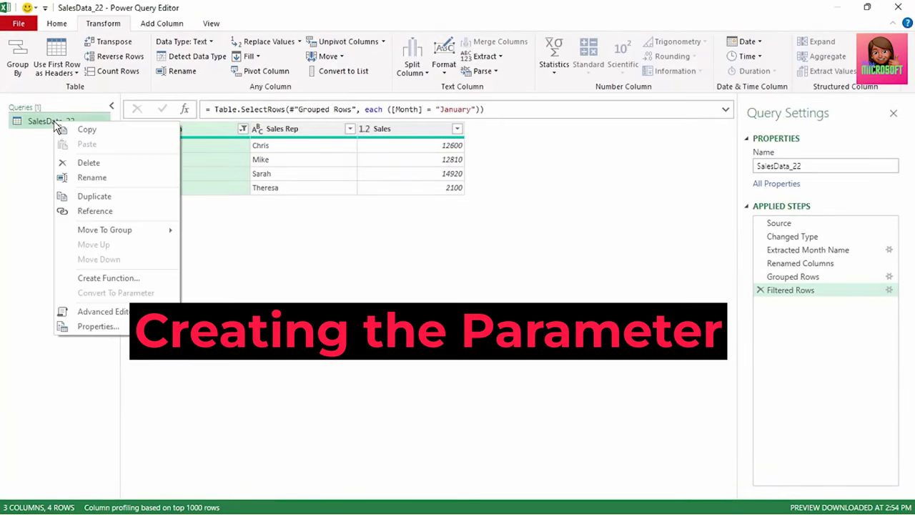
left_click(84, 197)
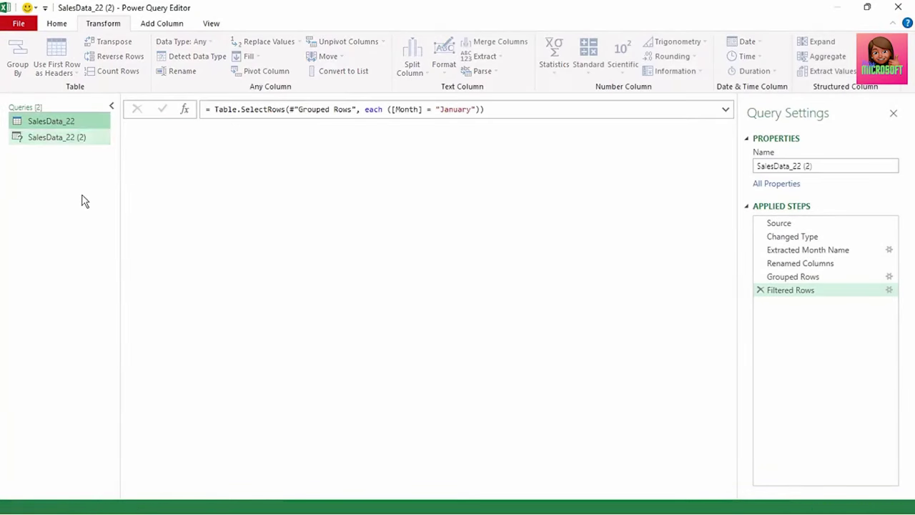
left_click_drag(813, 166, 754, 179)
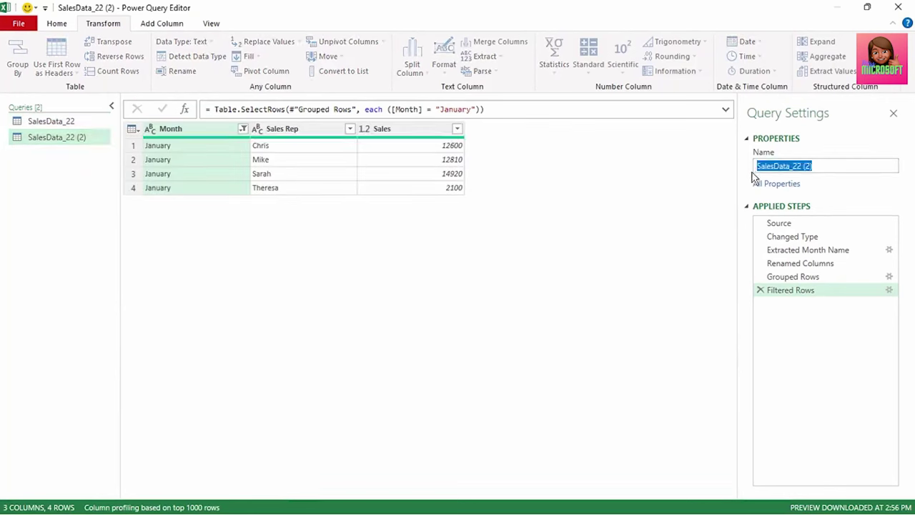
type("Example 2")
key("Return")
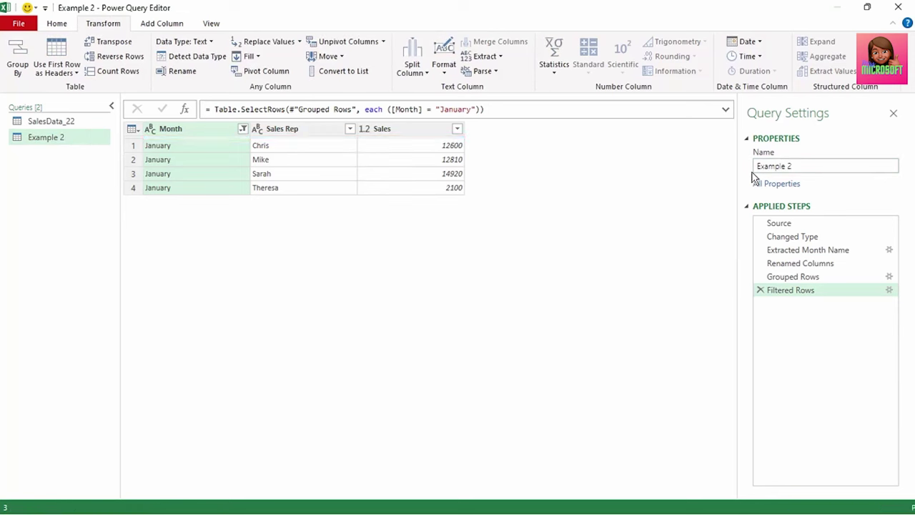
Create a new query parameter named Select Month with the Text type.
left_click(55, 25)
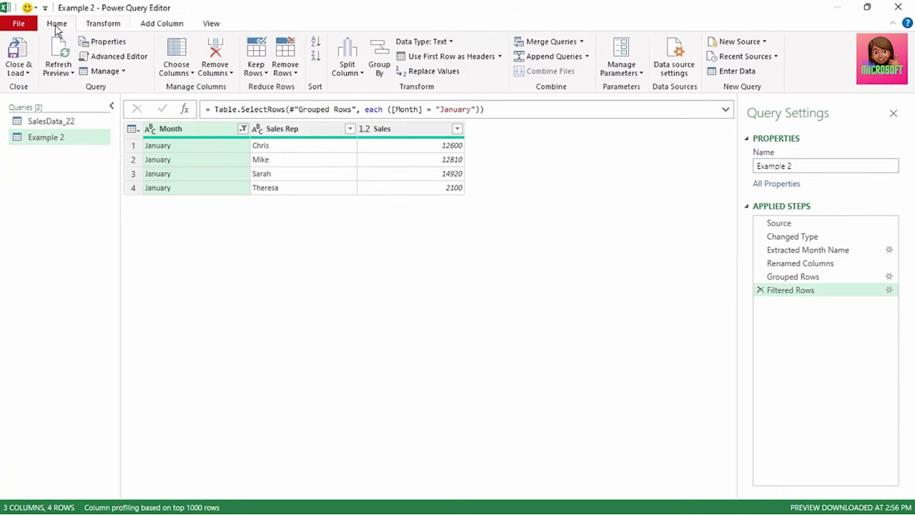
left_click(621, 72)
left_click(635, 117)
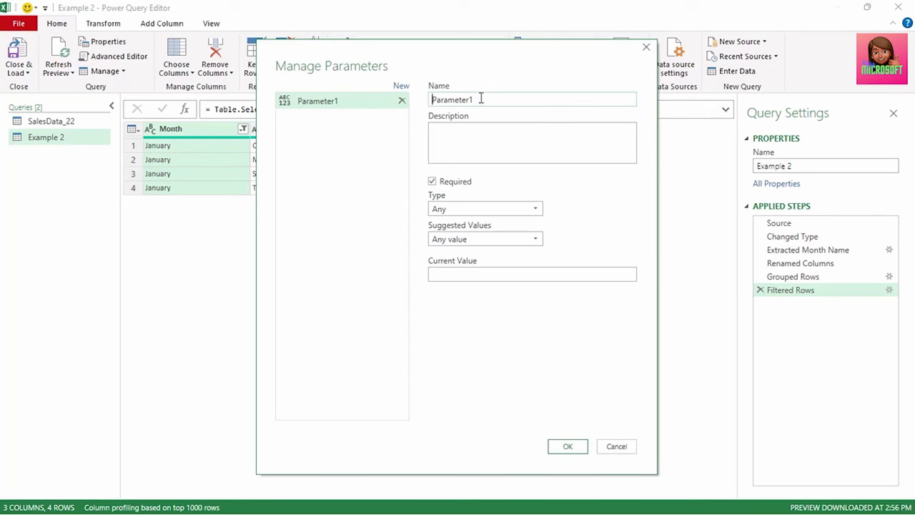
double_click(429, 99)
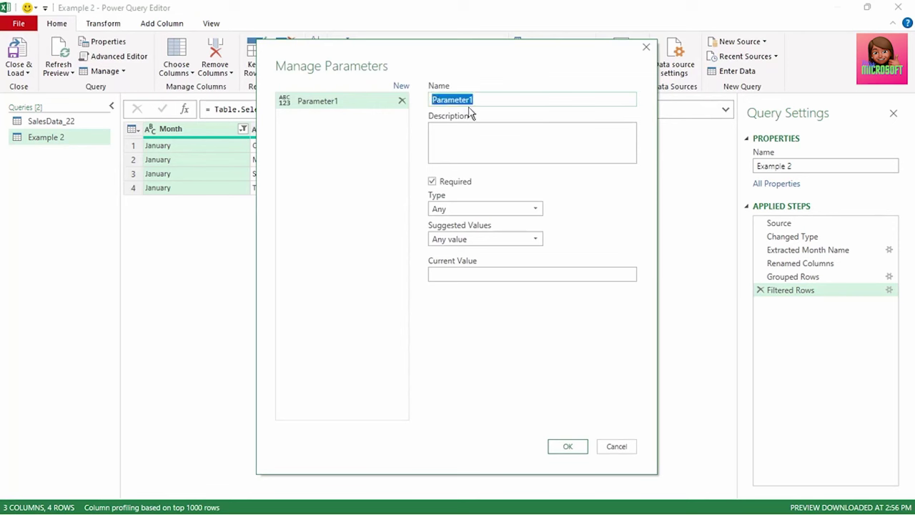
type("Select Month")
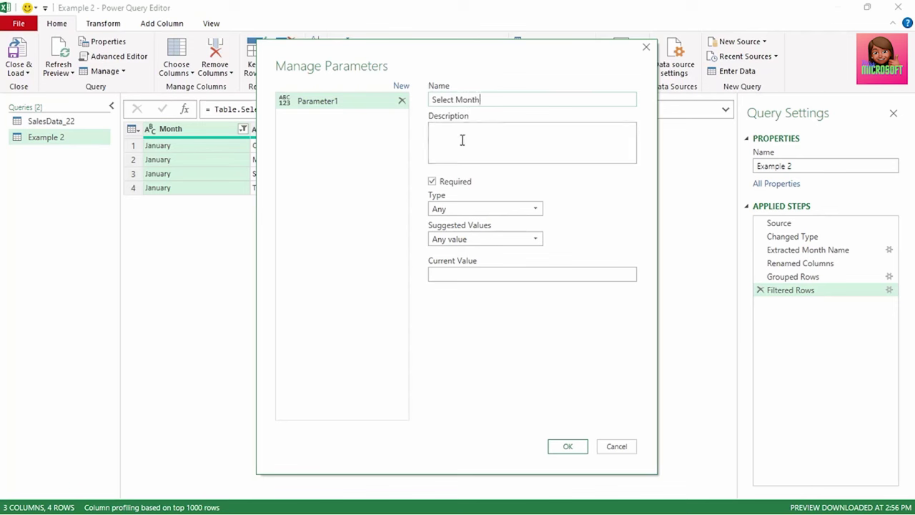
left_click(461, 209)
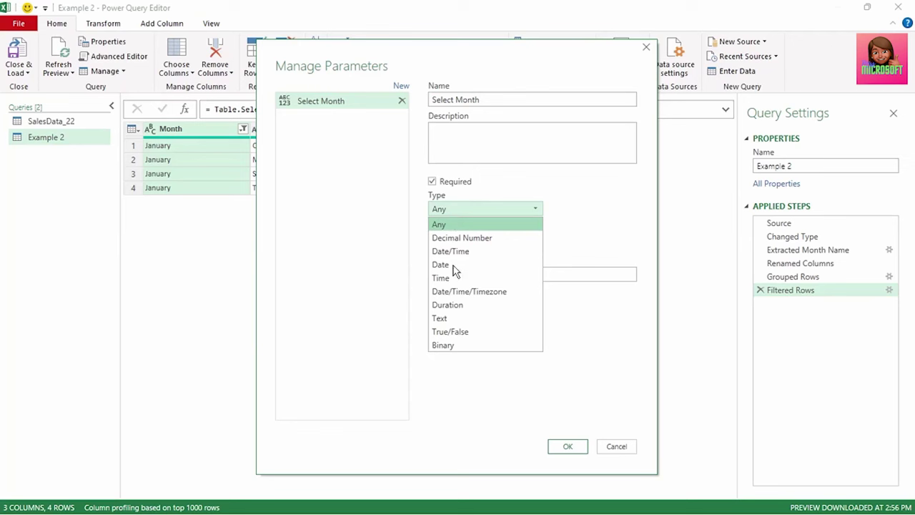
left_click(441, 318)
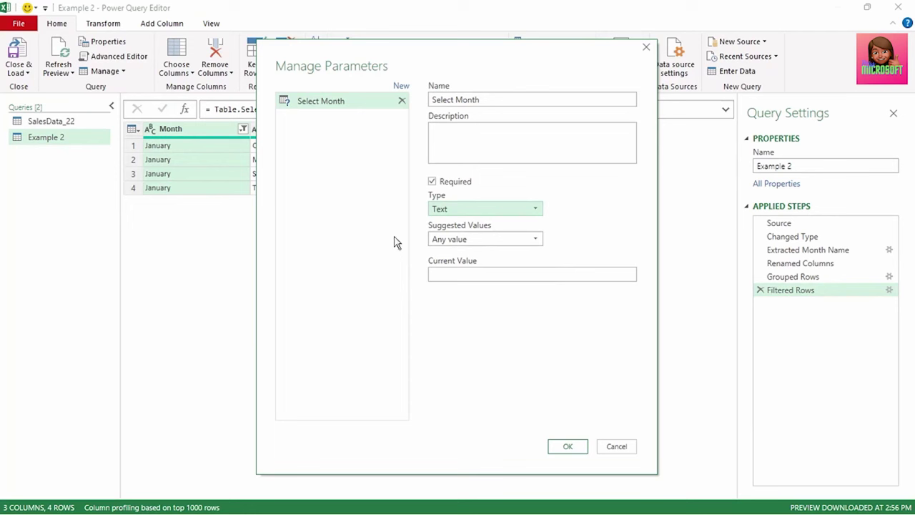
Set the parameter's suggested values to a list of values containing January, February and March.
left_click(494, 240)
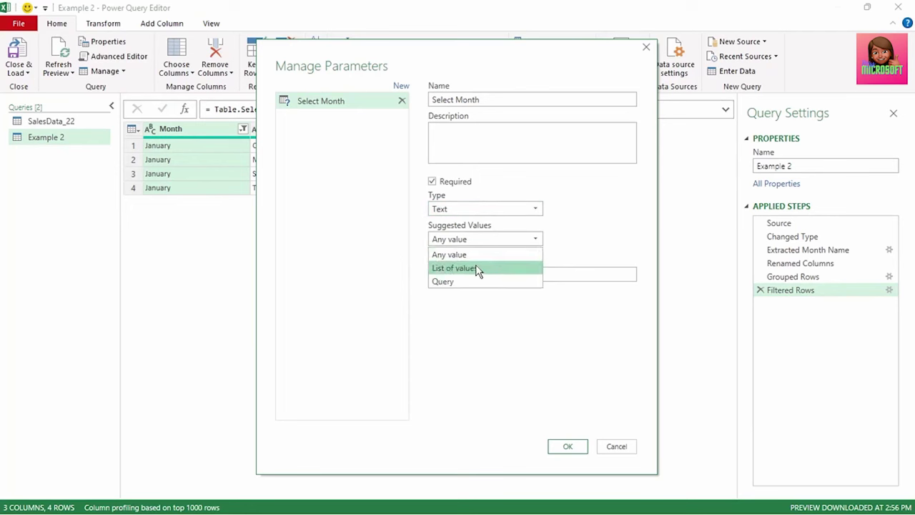
left_click(479, 268)
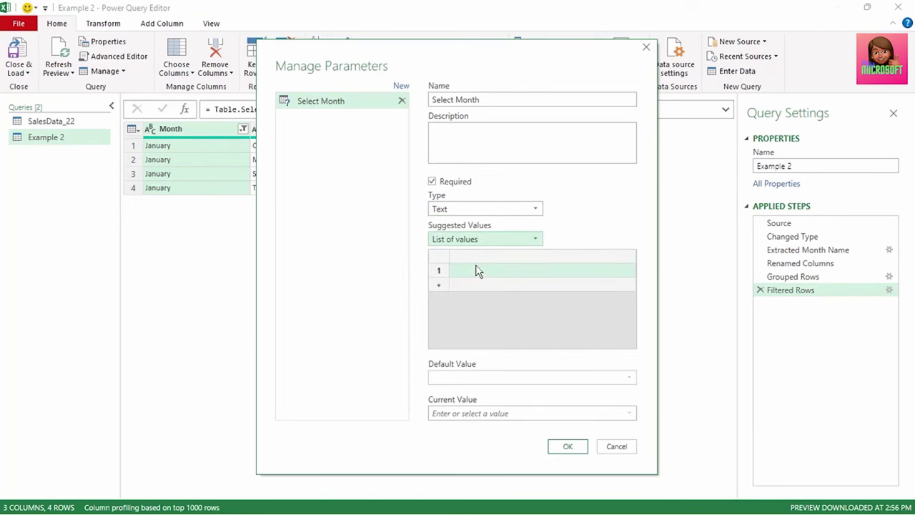
left_click(476, 272)
type("January")
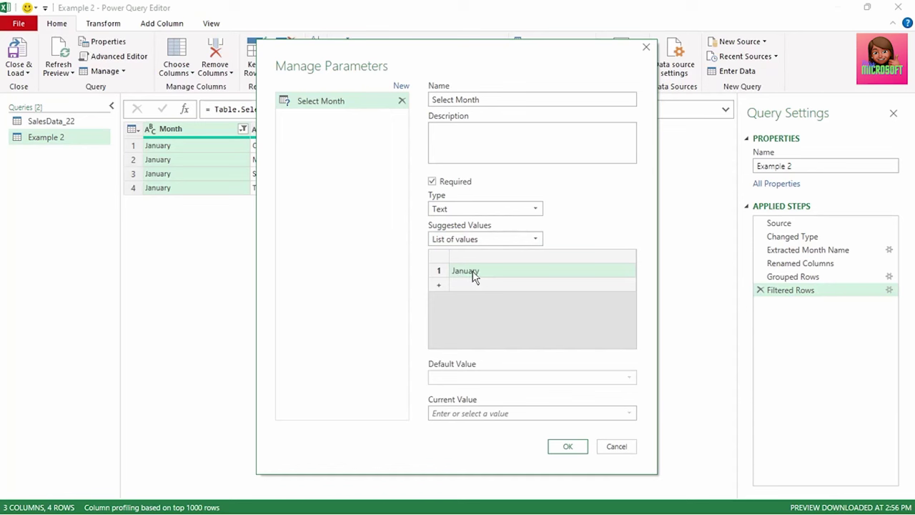
key("Return")
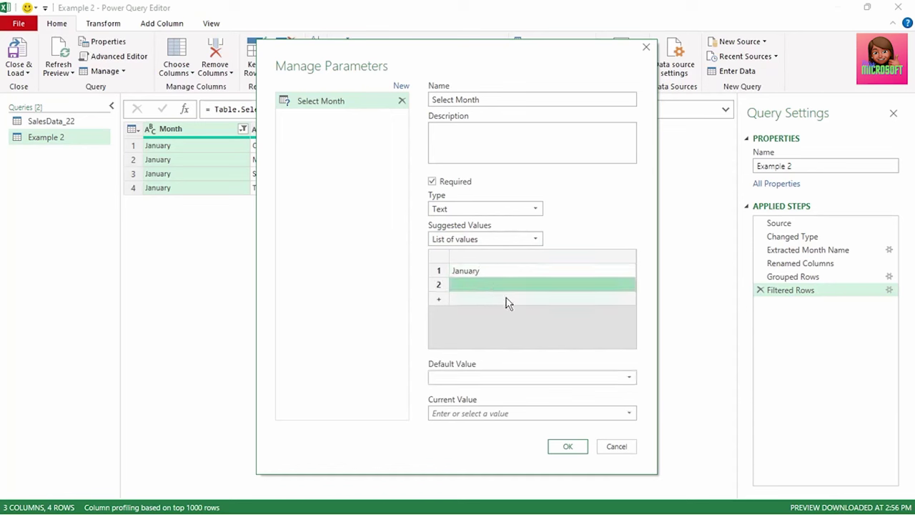
type("February")
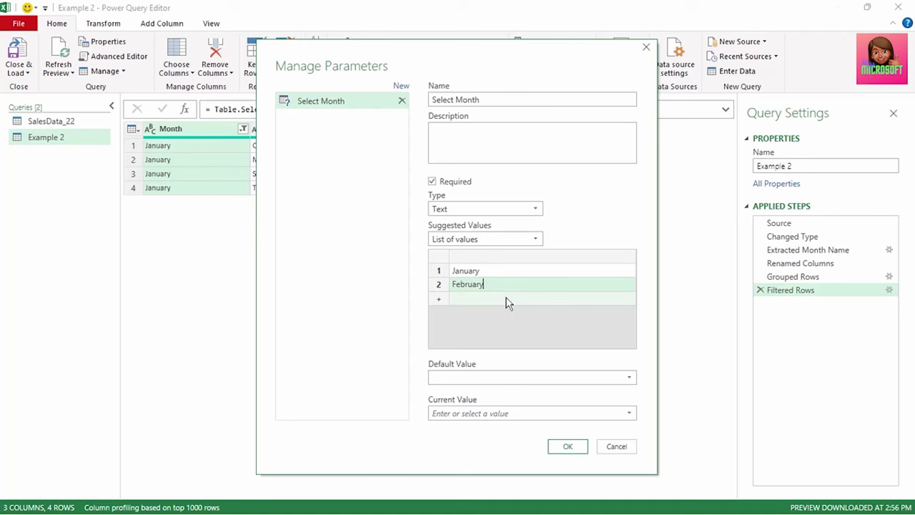
key("Return")
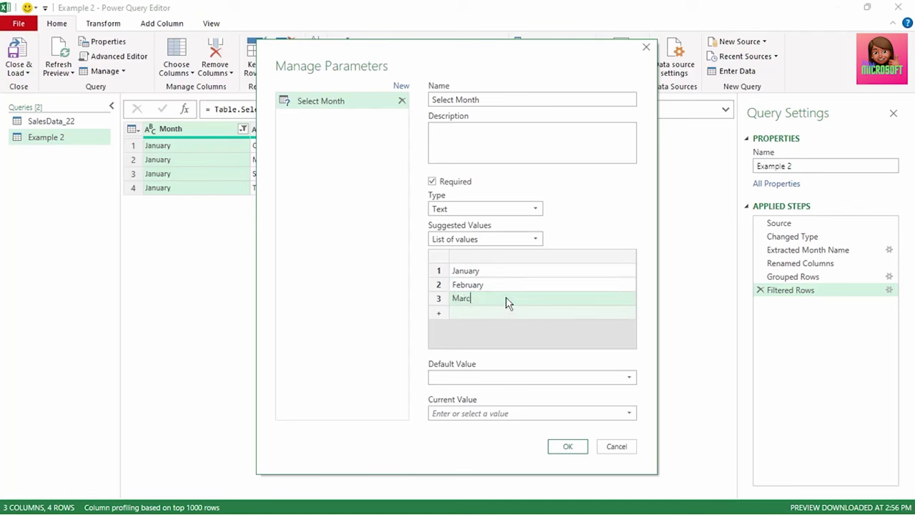
type("h")
Set the parameter's default and current values to January, create it, and check its selectable months.
left_click(514, 380)
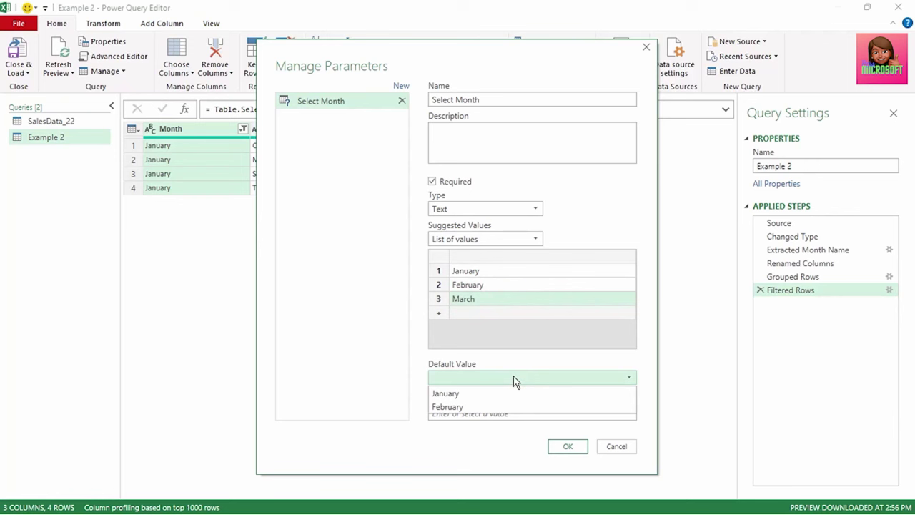
left_click(462, 394)
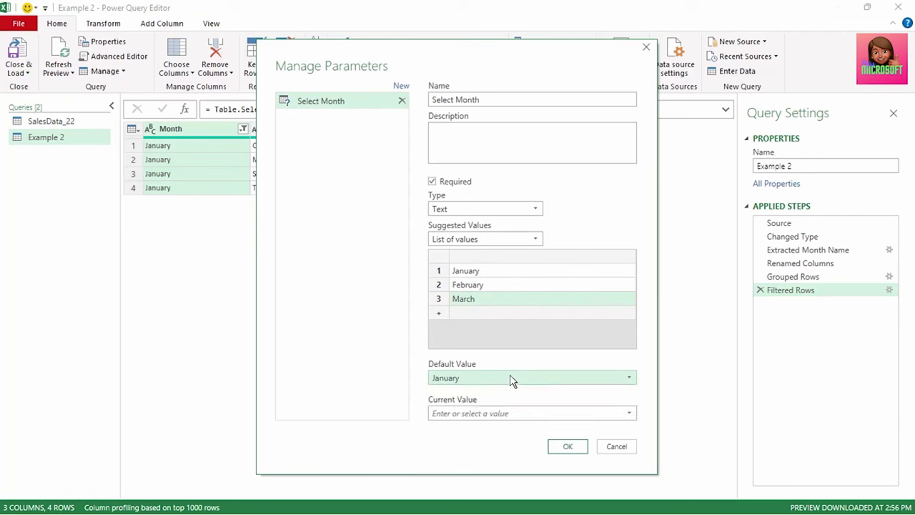
left_click(496, 415)
type("J")
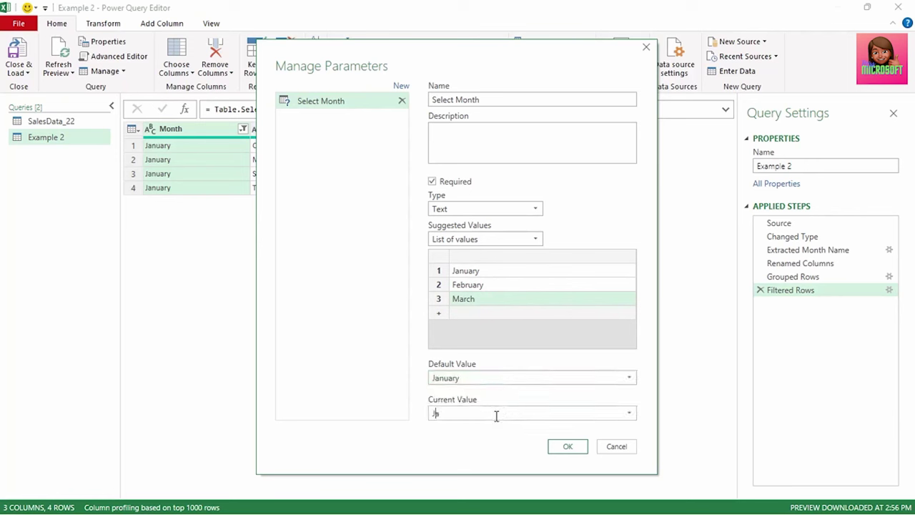
type("anuary")
left_click(559, 450)
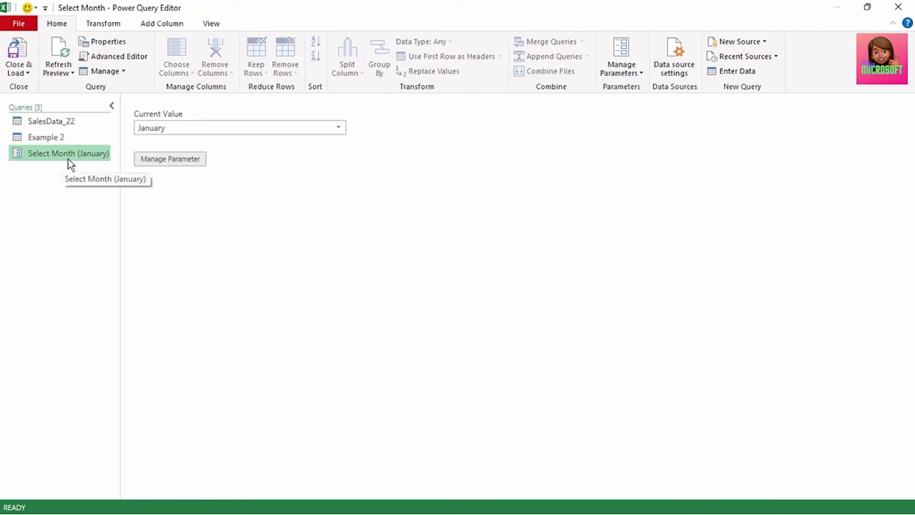
left_click(339, 131)
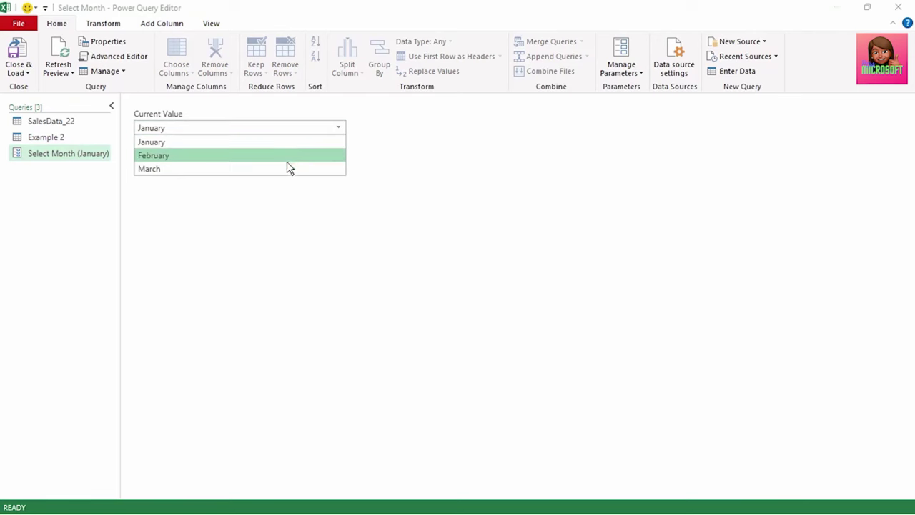
left_click(272, 204)
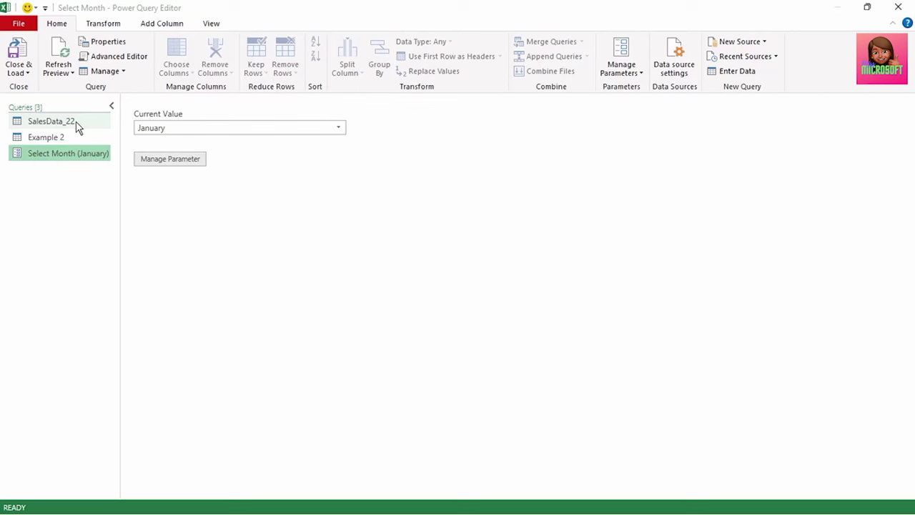
In the SalesData_22 query's Filtered Rows formula, replace the fixed "January" with the parameter #"Select Month".
left_click(79, 126)
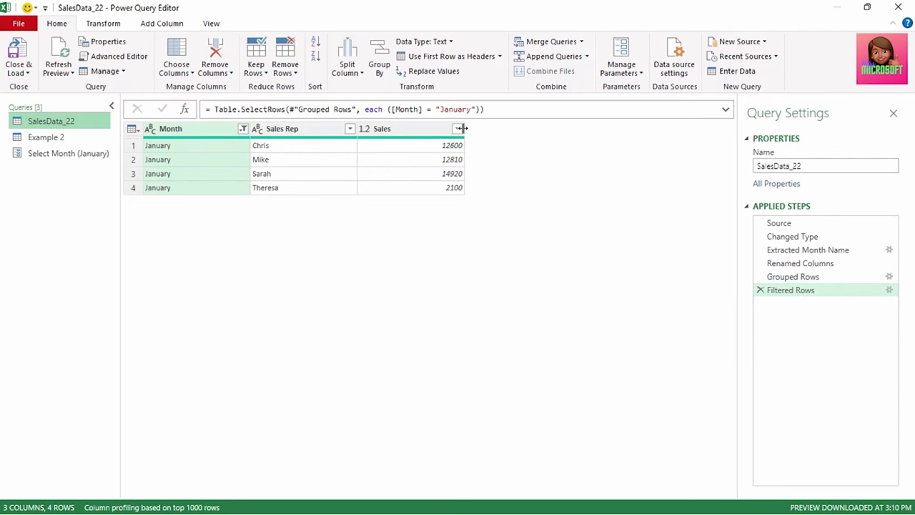
left_click(438, 110)
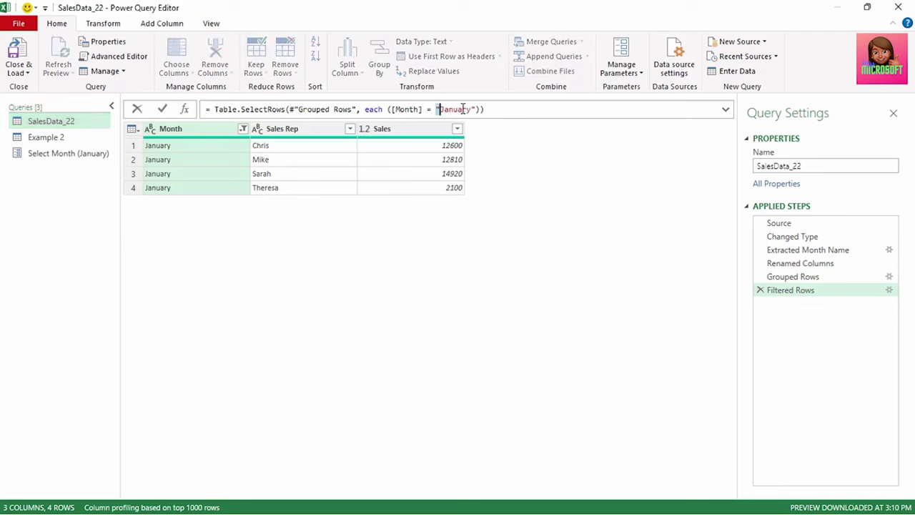
left_click(476, 110, "shift")
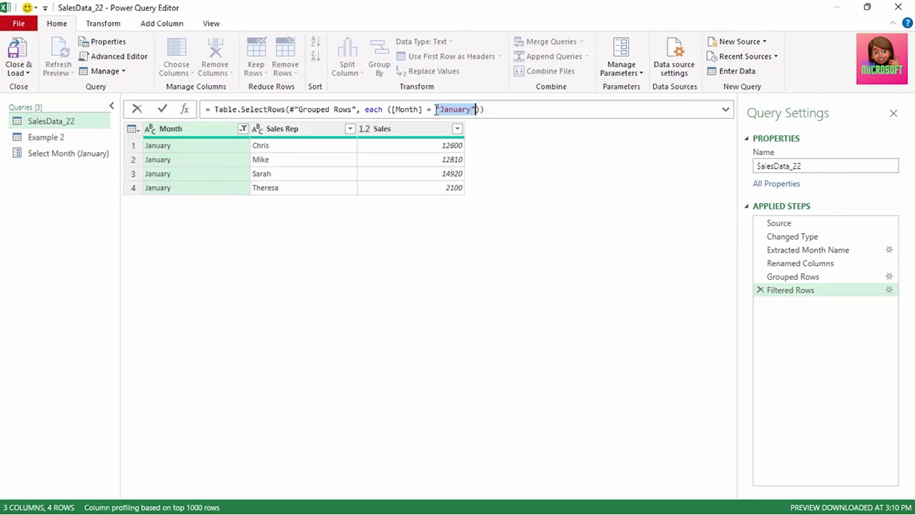
left_click_drag(435, 109, 475, 109)
key("BackSpace")
type("Sele")
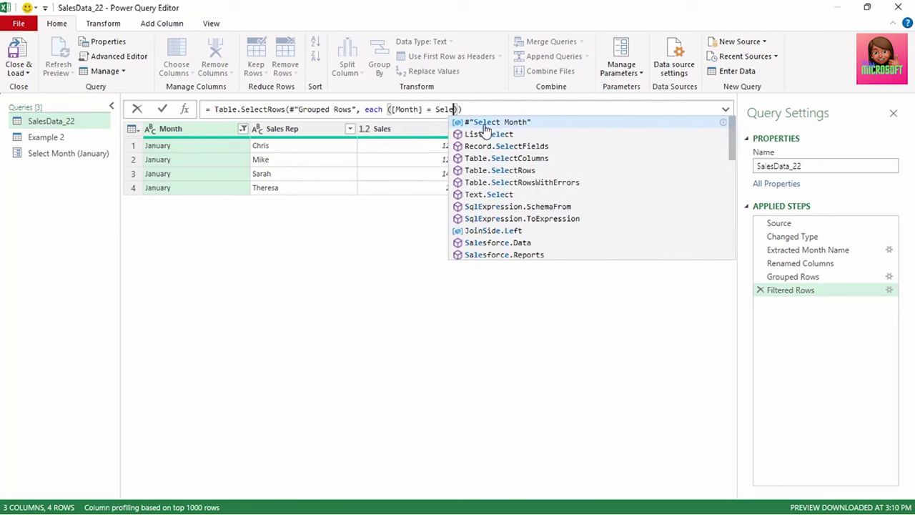
left_click(483, 124)
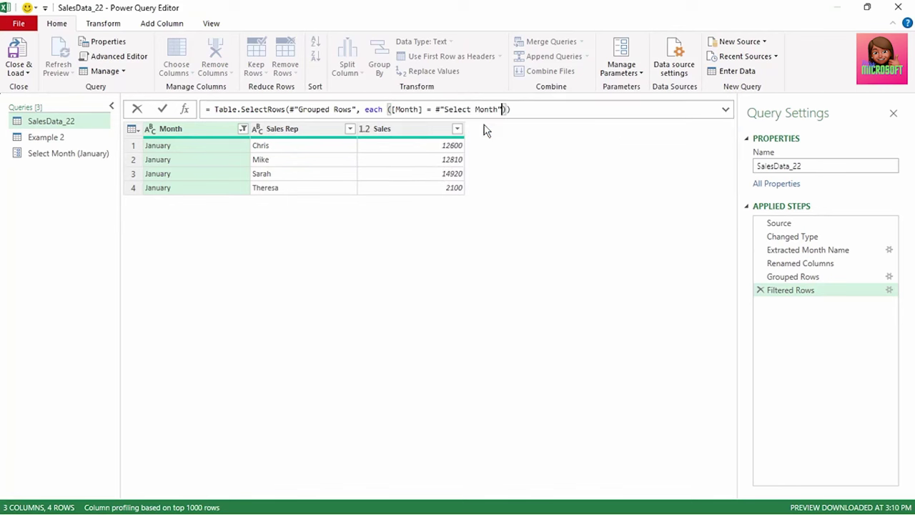
key("Return")
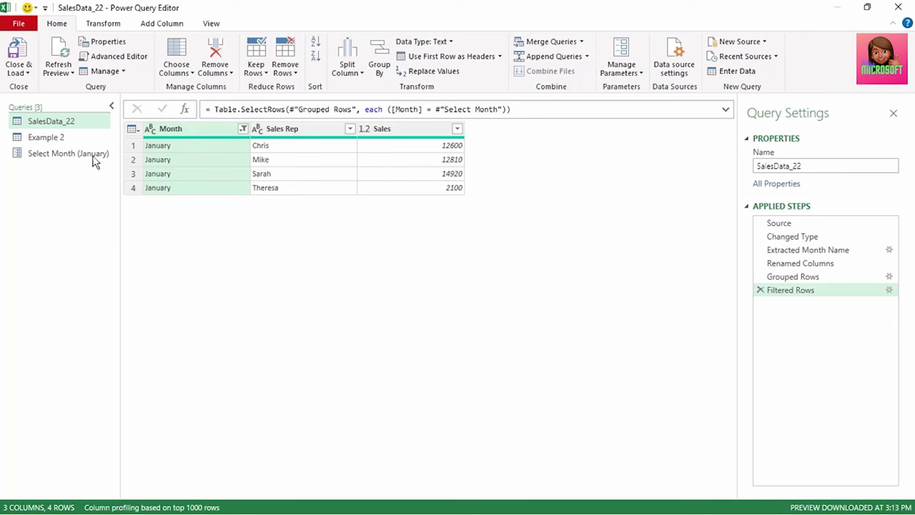
Set the Select Month parameter's current value to February and check the filtered rows of the SalesData_22 query.
left_click(55, 160)
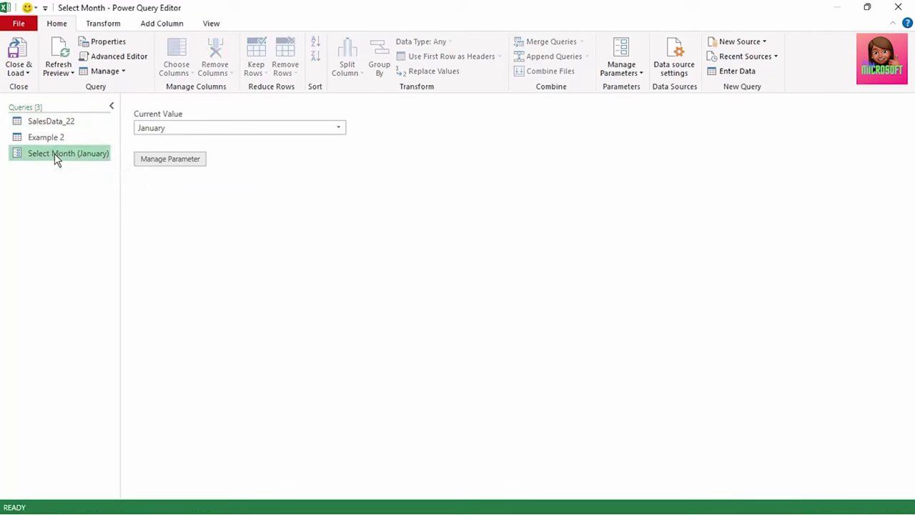
left_click(333, 131)
left_click(292, 156)
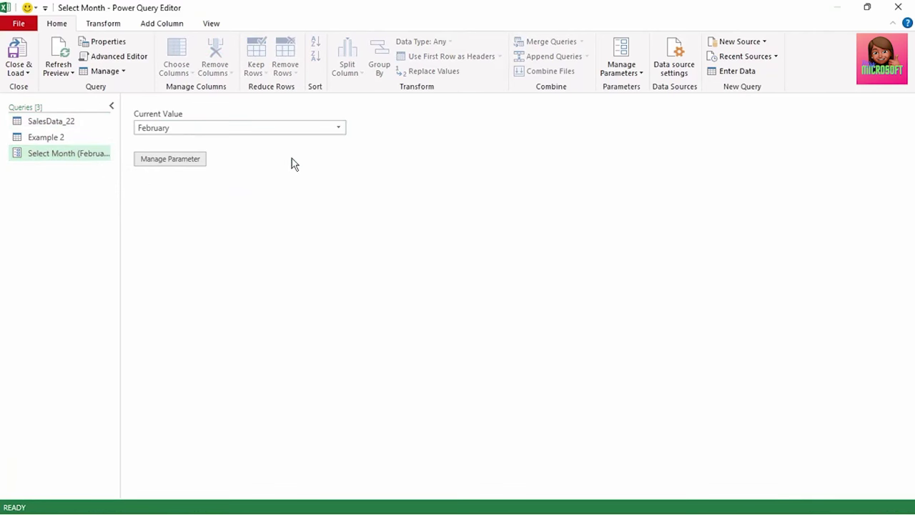
left_click(63, 123)
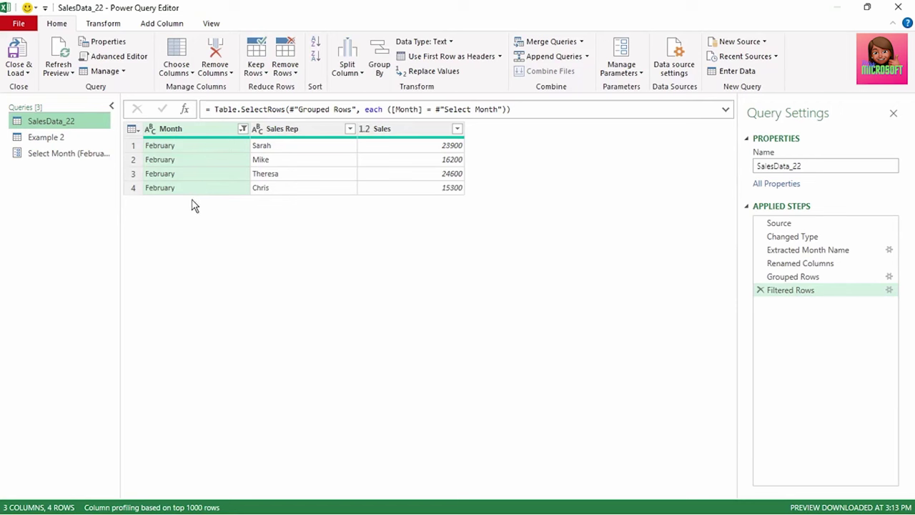
Close and load the queries into the workbook, and move the loaded SalesData_22 table to cell F1 of Sheet1.
left_click(27, 77)
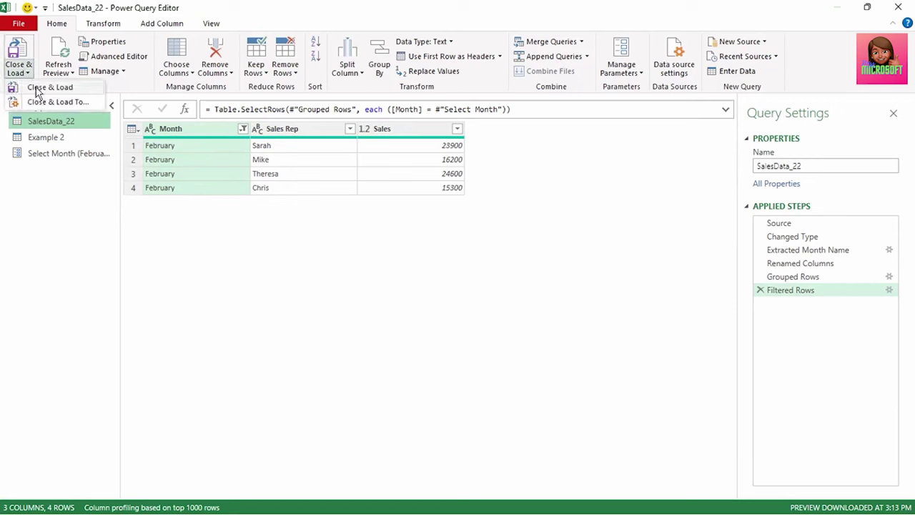
left_click(35, 87)
left_click_drag(23, 149, 153, 203)
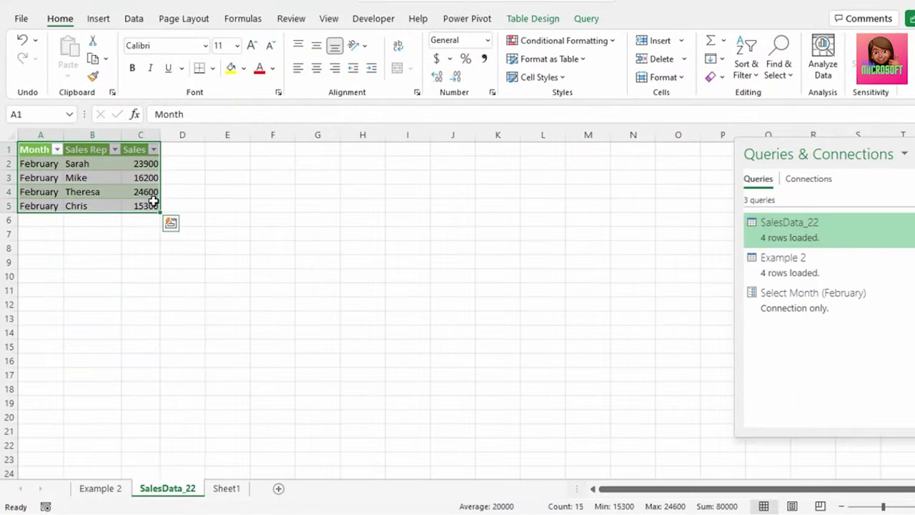
key("ctrl+x")
left_click(226, 488)
left_click(323, 151)
key("ctrl+v")
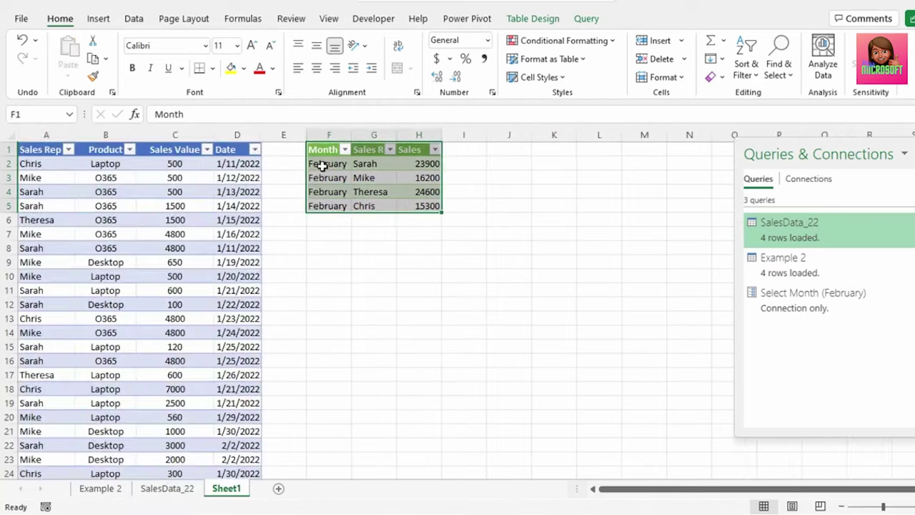
left_click_drag(787, 153, 603, 135)
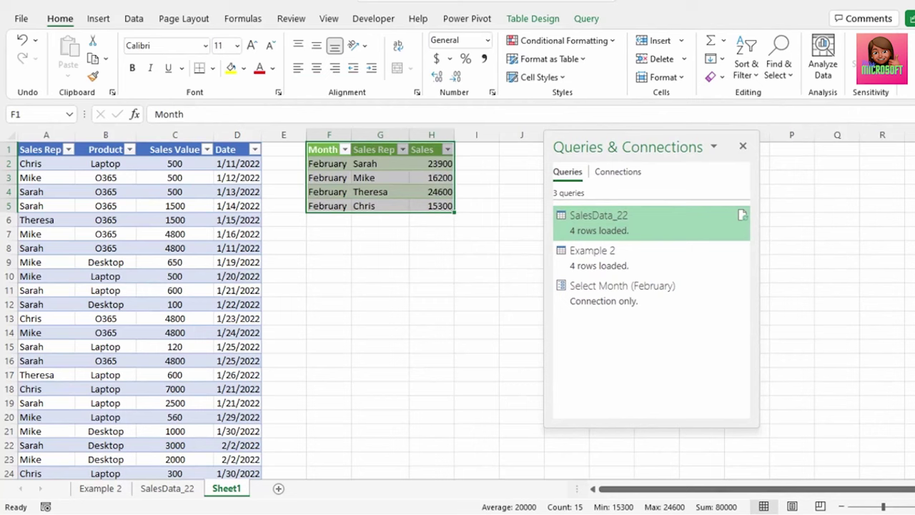
Set the Select Month parameter's current value to January and close and load the queries back into the workbook.
mouse_move(651, 225)
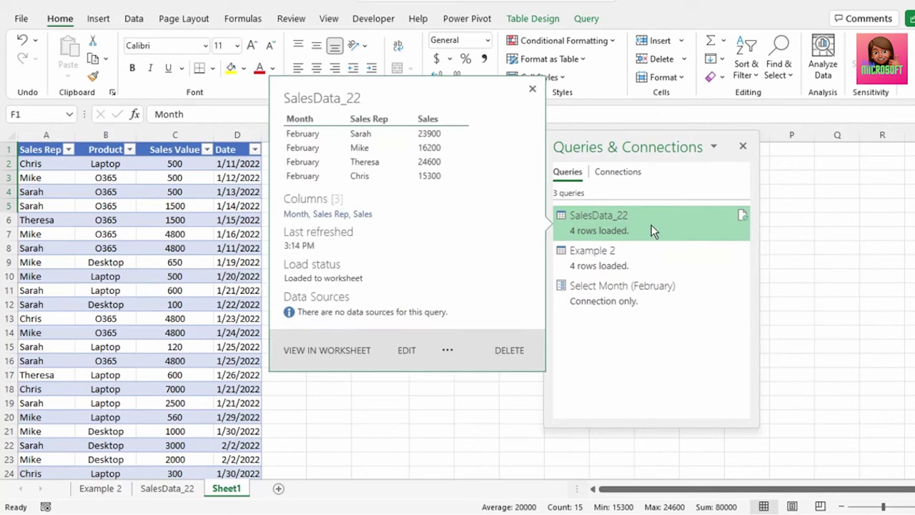
mouse_move(656, 265)
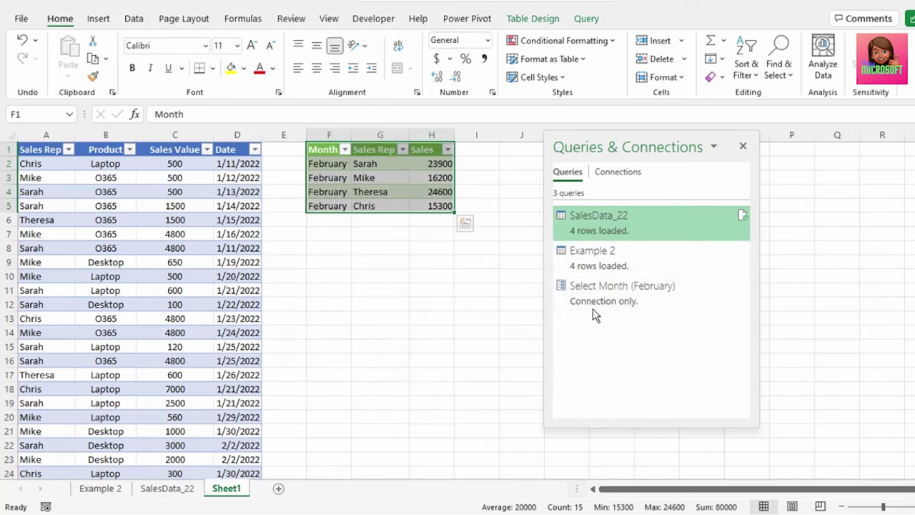
mouse_move(626, 313)
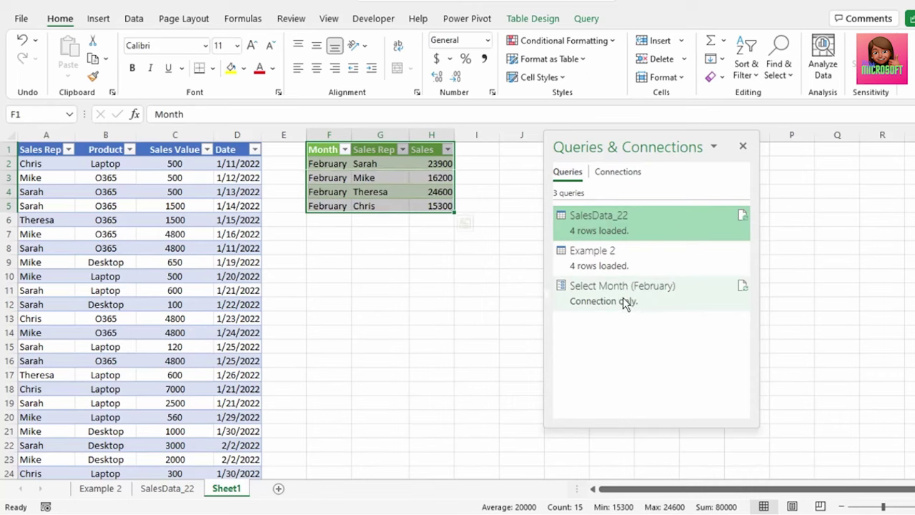
double_click(625, 303)
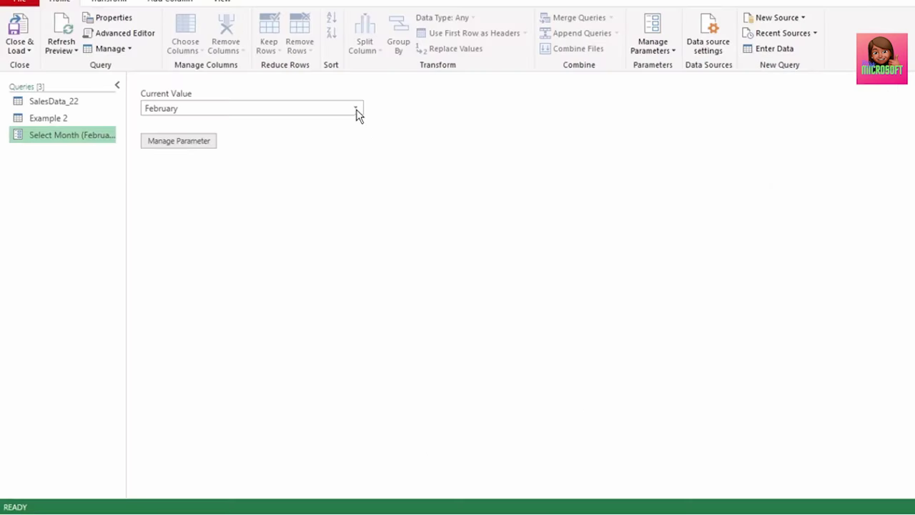
left_click(356, 111)
left_click(286, 123)
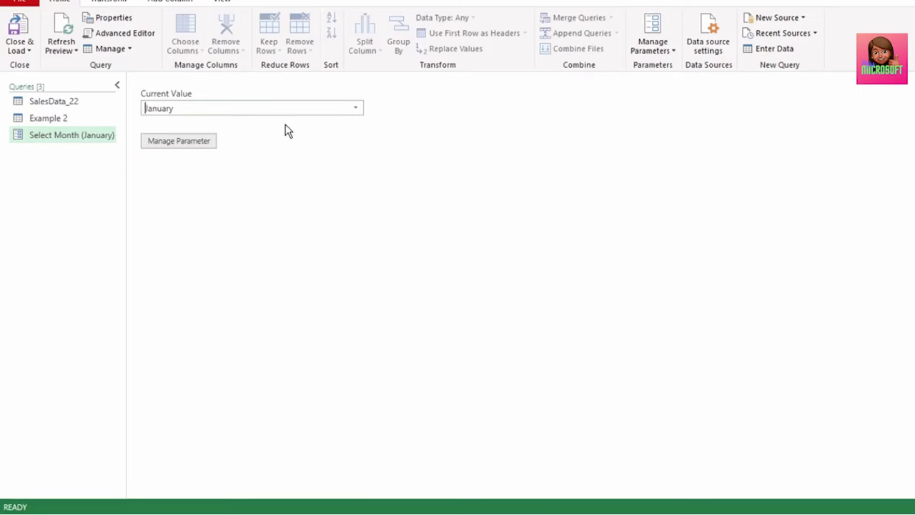
left_click(19, 33)
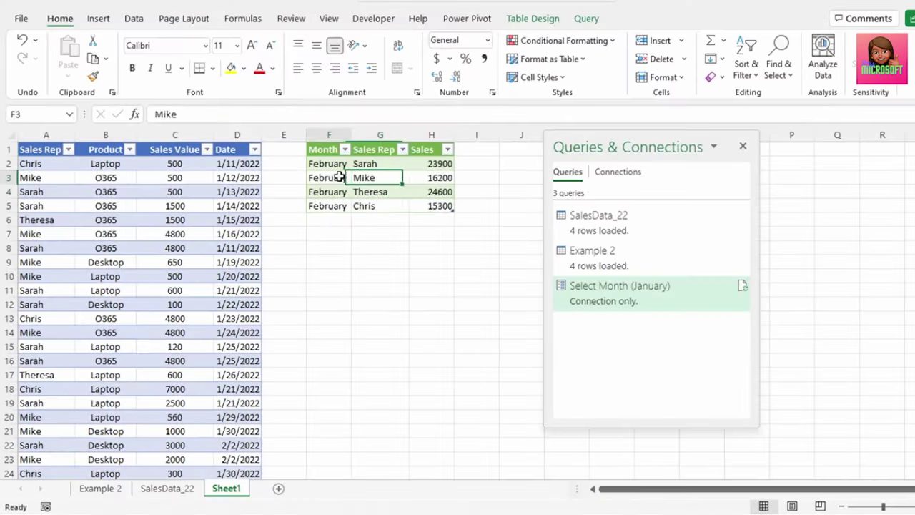
Refresh the loaded SalesData_22 table on Sheet1 and check its Month column.
right_click(339, 177)
left_click(402, 237)
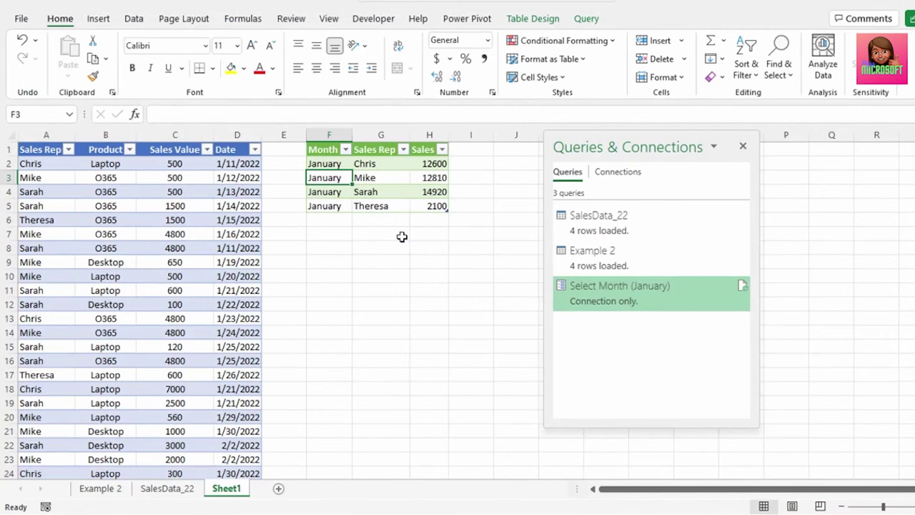
left_click_drag(342, 160, 347, 208)
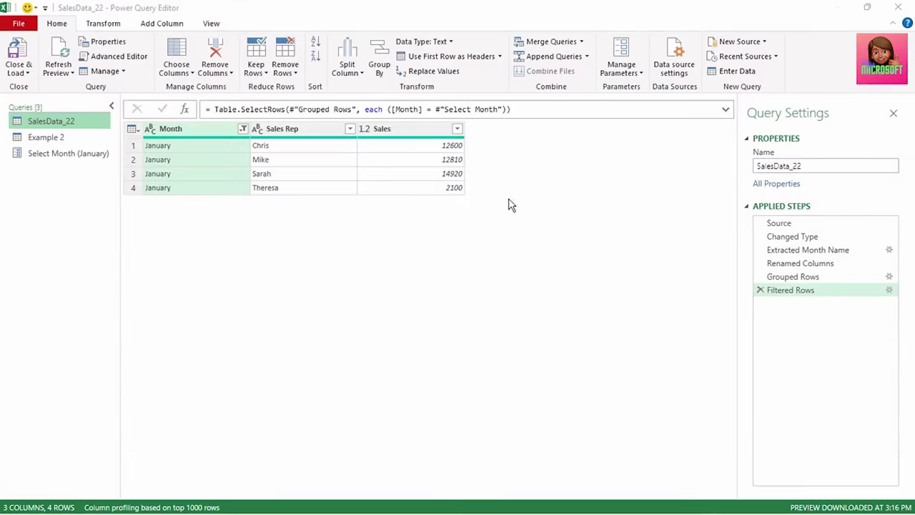
Sort the SalesData_22 query by the Sales Rep column in ascending order.
left_click(350, 129)
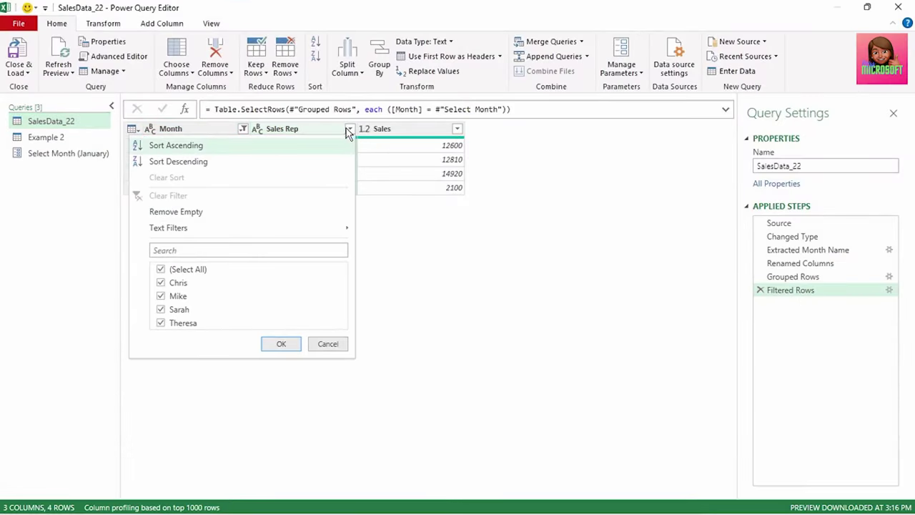
left_click(271, 147)
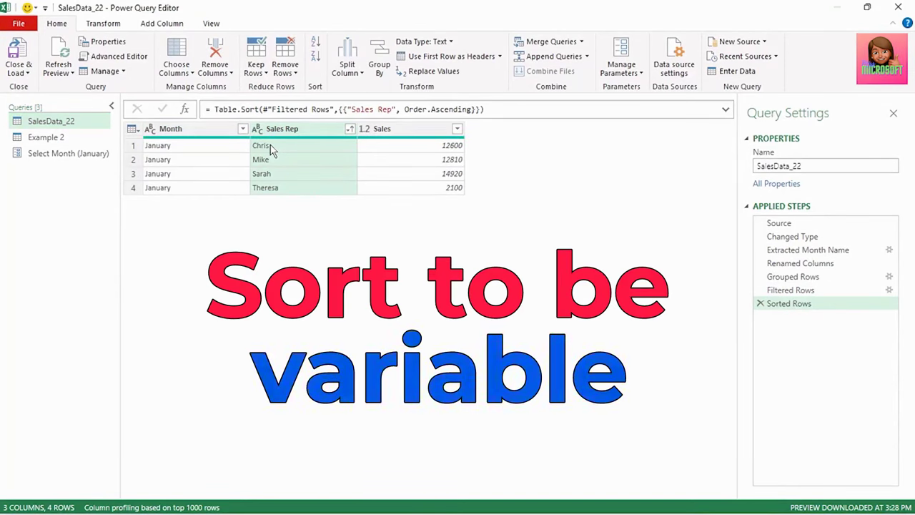
left_click(403, 131)
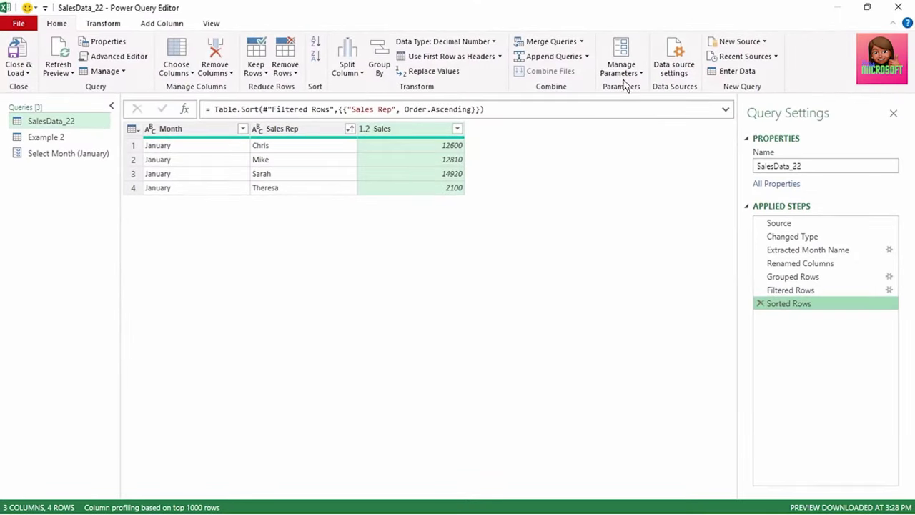
Start a new query parameter and name it Select Sort.
left_click(623, 75)
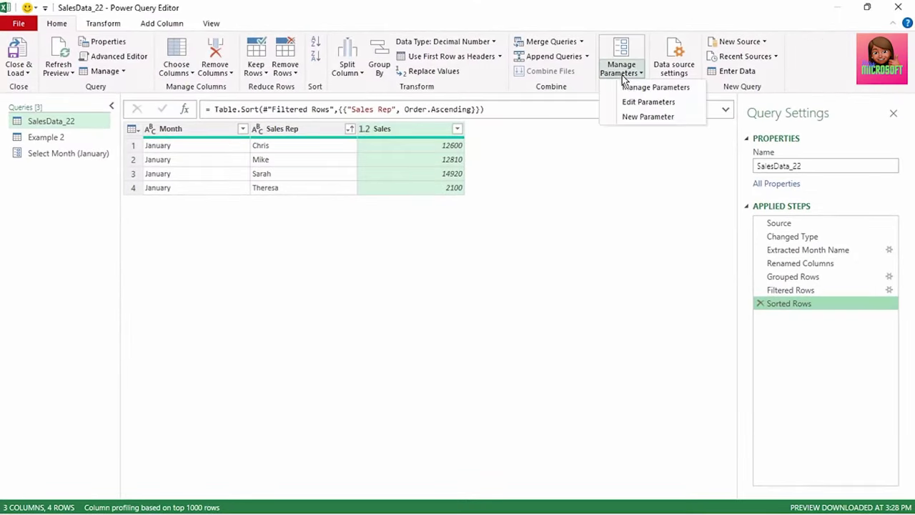
left_click(644, 117)
left_click_drag(485, 100, 429, 105)
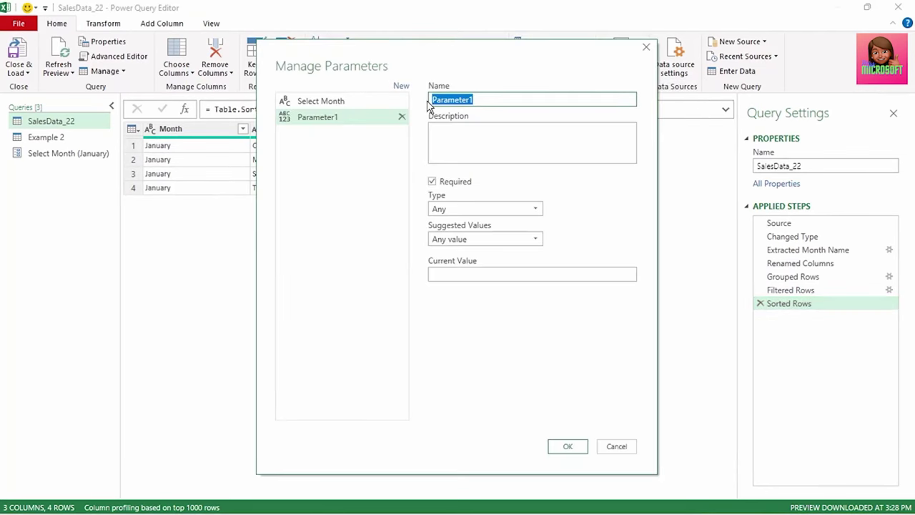
type("Sele")
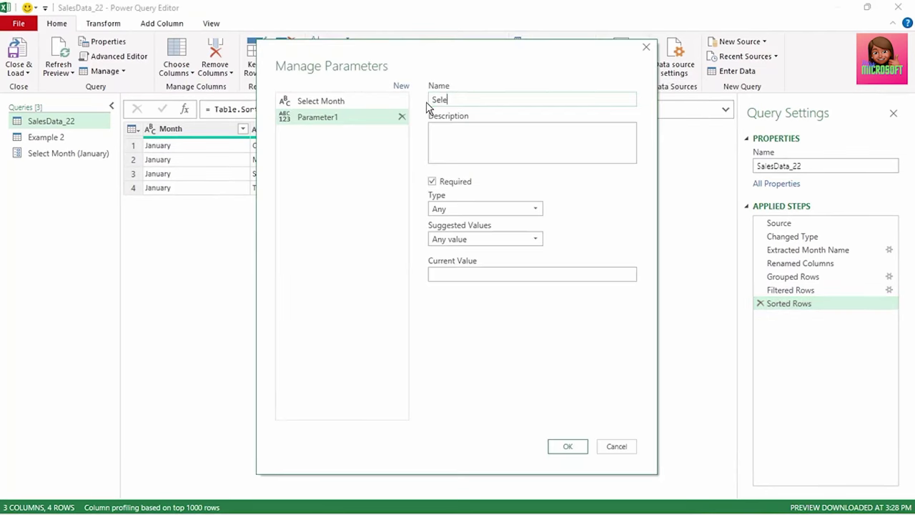
type("ct Sort")
Limit the Select Sort parameter to a list of suggested values containing Sales Rep and Sales.
left_click(483, 244)
left_click(484, 269)
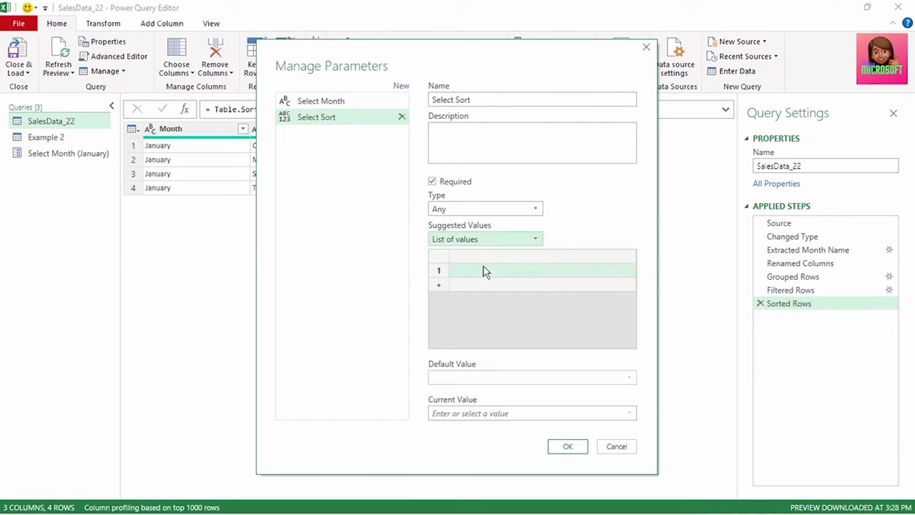
left_click(484, 270)
type("Sales Re")
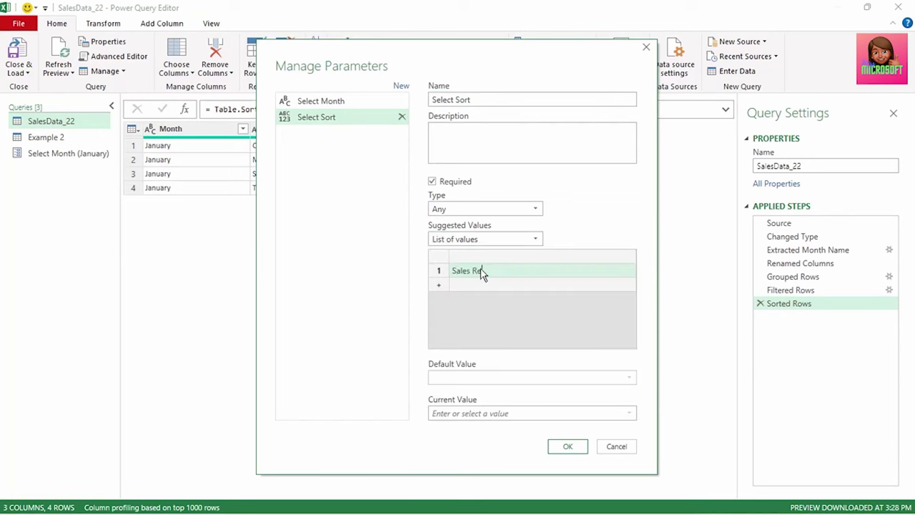
key("Return")
type("Sales")
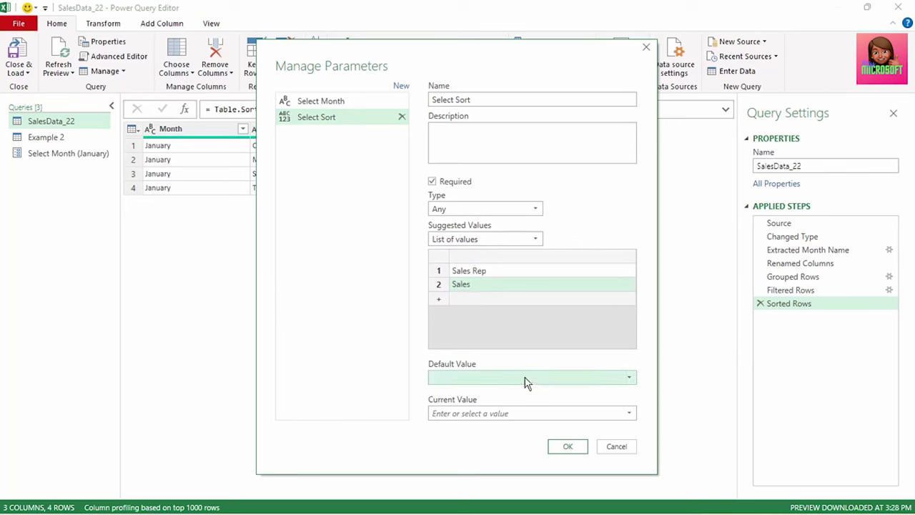
Set the parameter's default and current values to Sales Rep, create it, and display the Select Sort parameter.
left_click(525, 379)
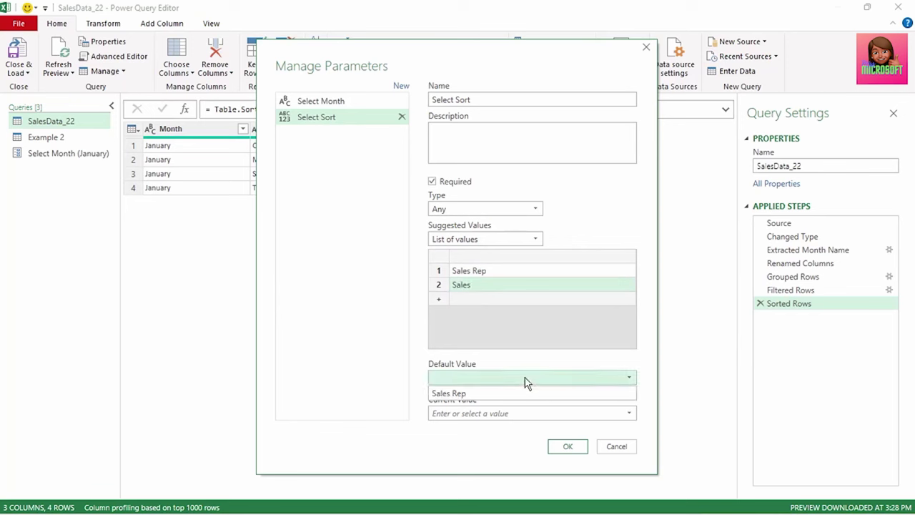
left_click(524, 393)
left_click(513, 406)
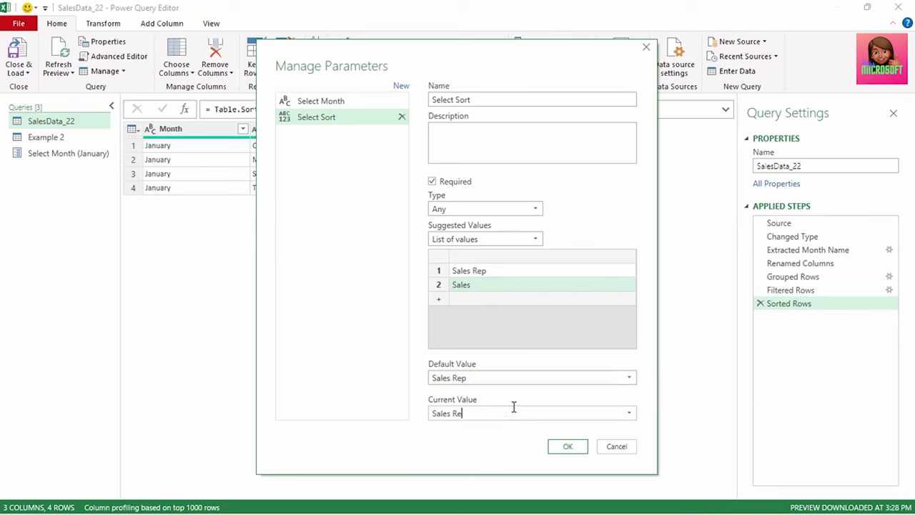
type("Sales Rep")
left_click(558, 450)
left_click(77, 175)
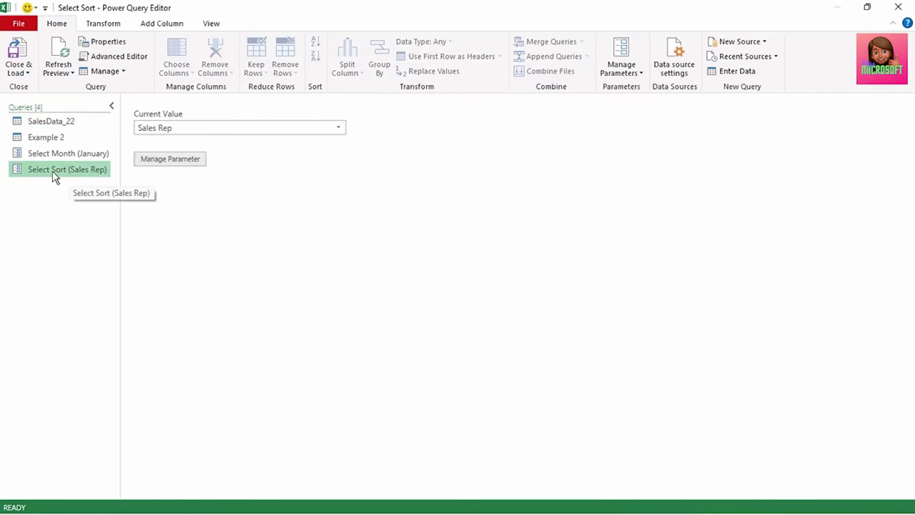
In the SalesData_22 query's Sorted Rows formula, replace the fixed "Sales Rep" with the parameter #"Select Sort".
left_click(70, 120)
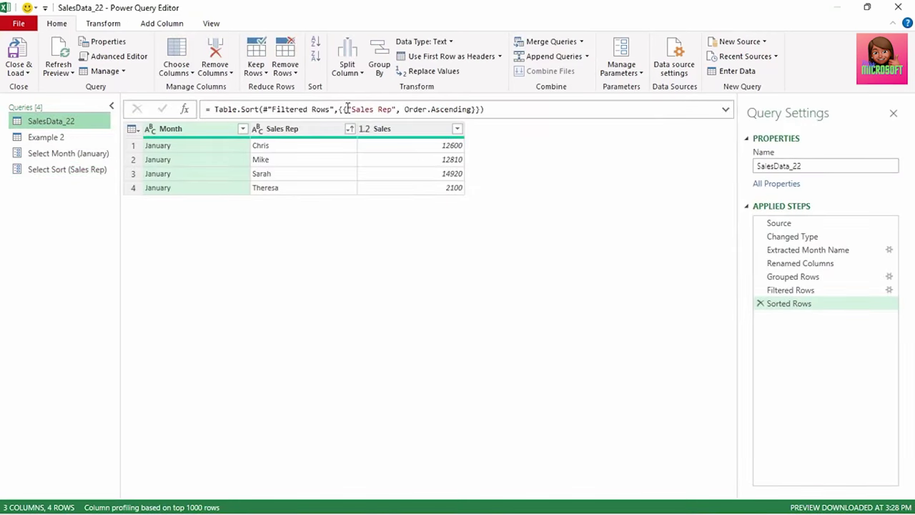
left_click_drag(347, 108, 396, 110)
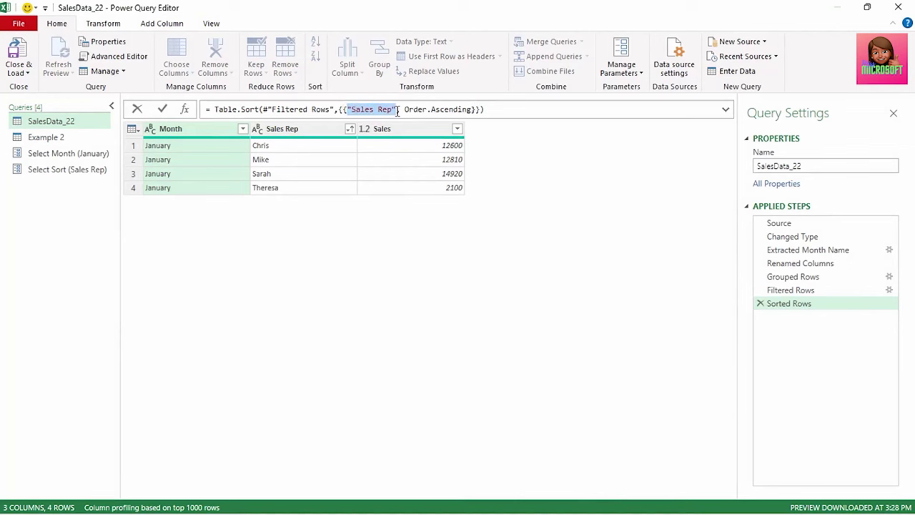
key("Delete")
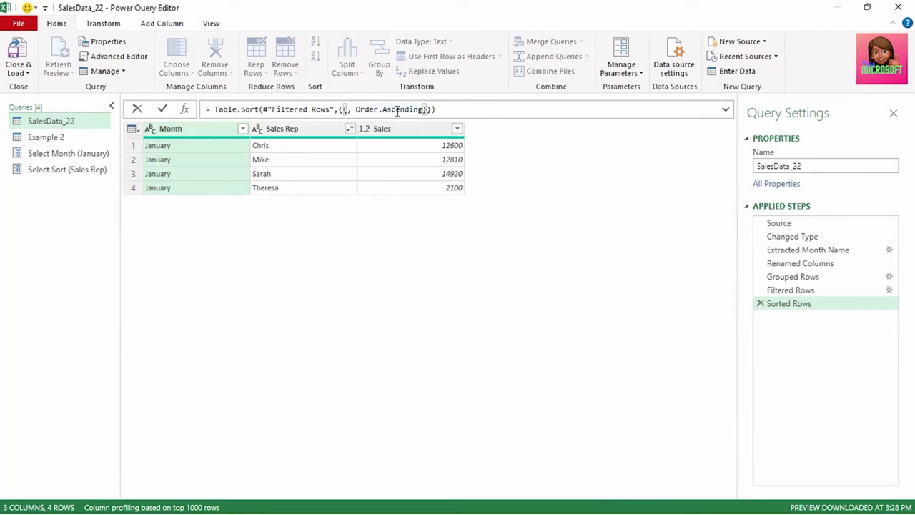
type("S")
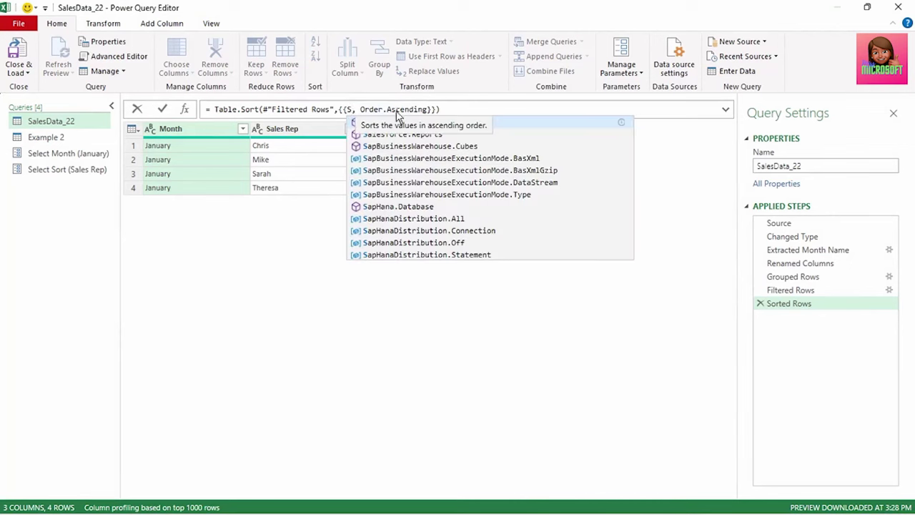
type("ele")
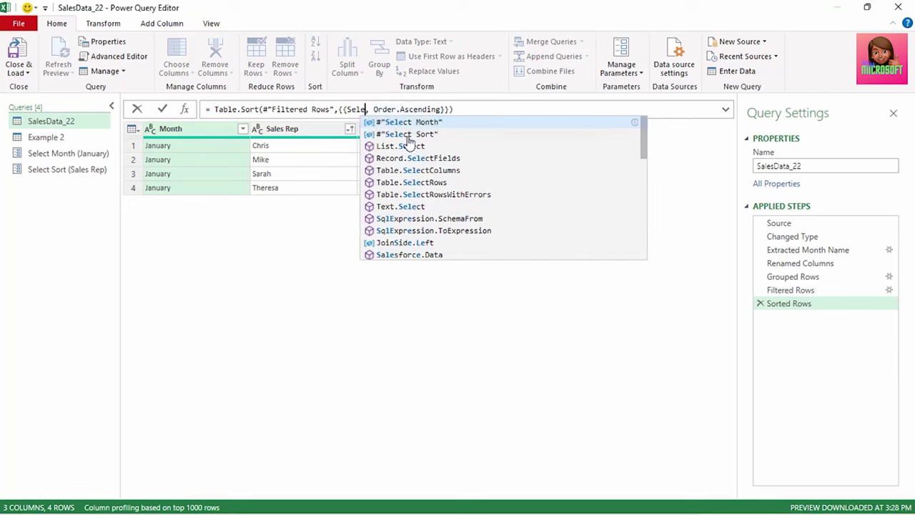
left_click(409, 136)
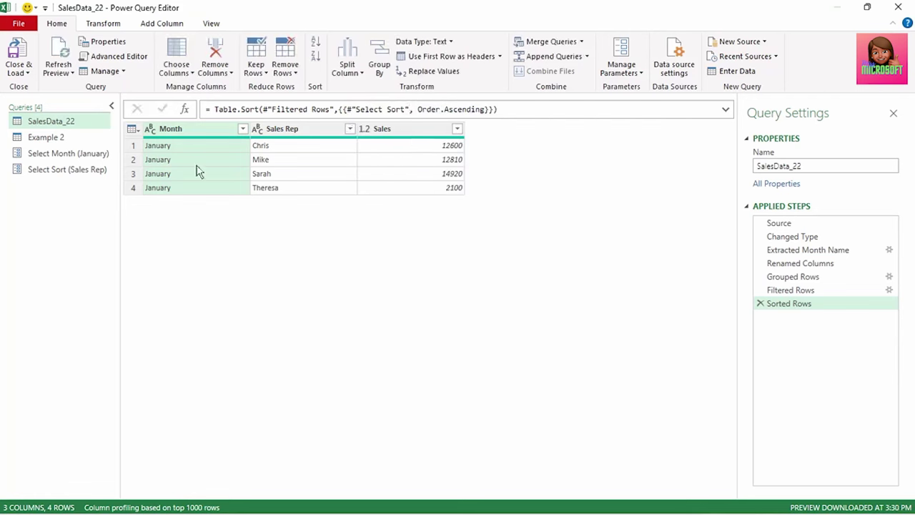
Set the Select Sort parameter's current value to Sales, check the SalesData_22 row order, and bring up the close-and-load choices.
left_click(82, 170)
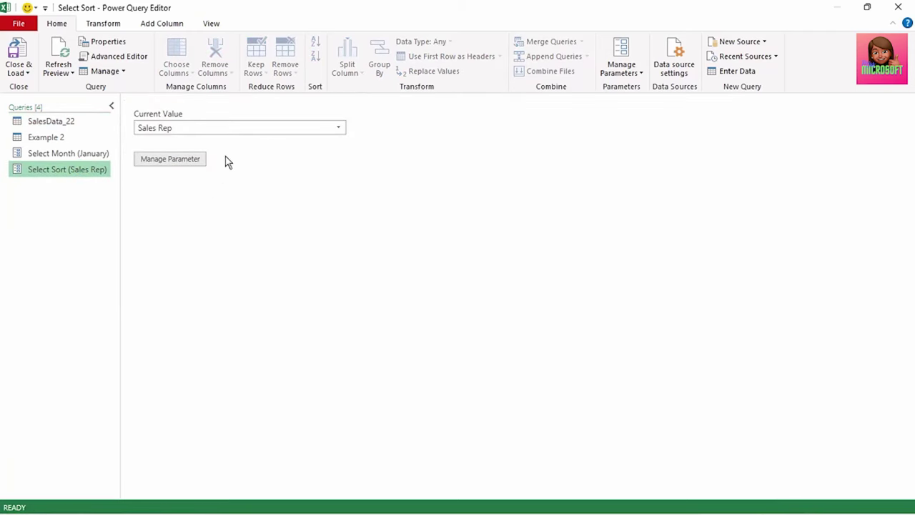
left_click(166, 131)
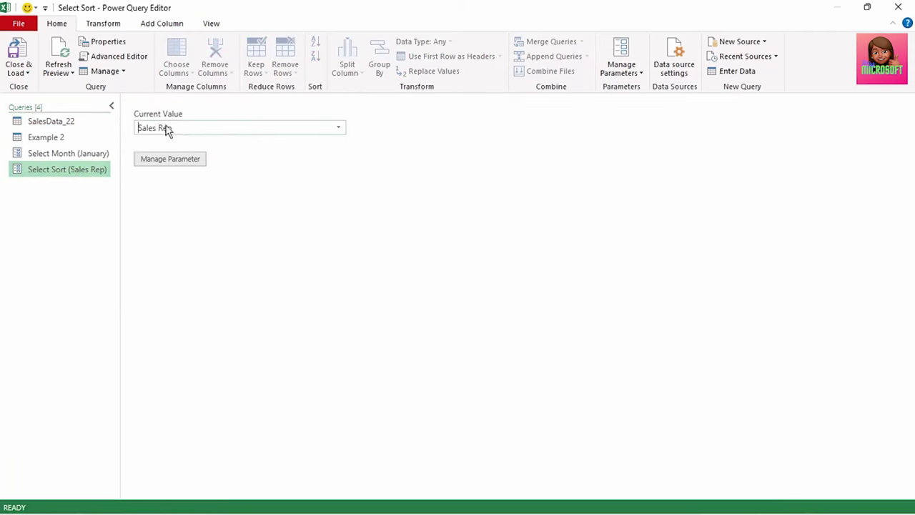
left_click(339, 128)
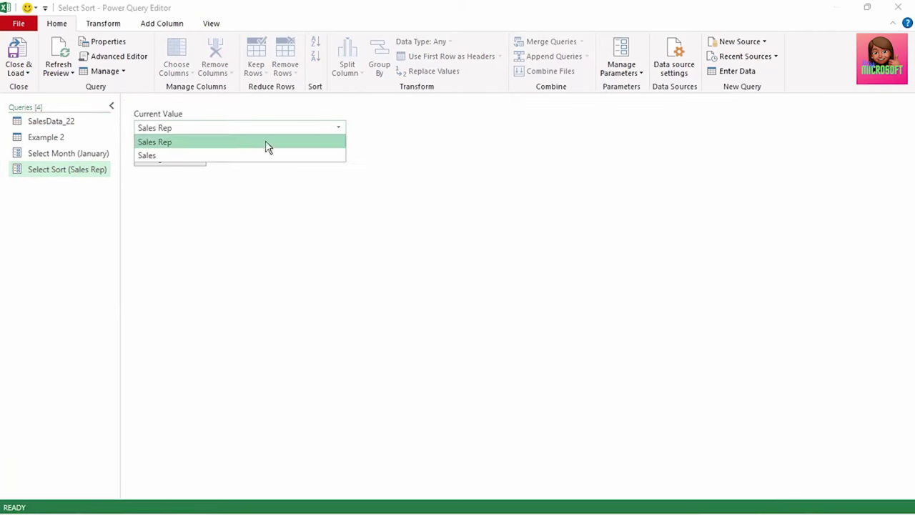
left_click(227, 155)
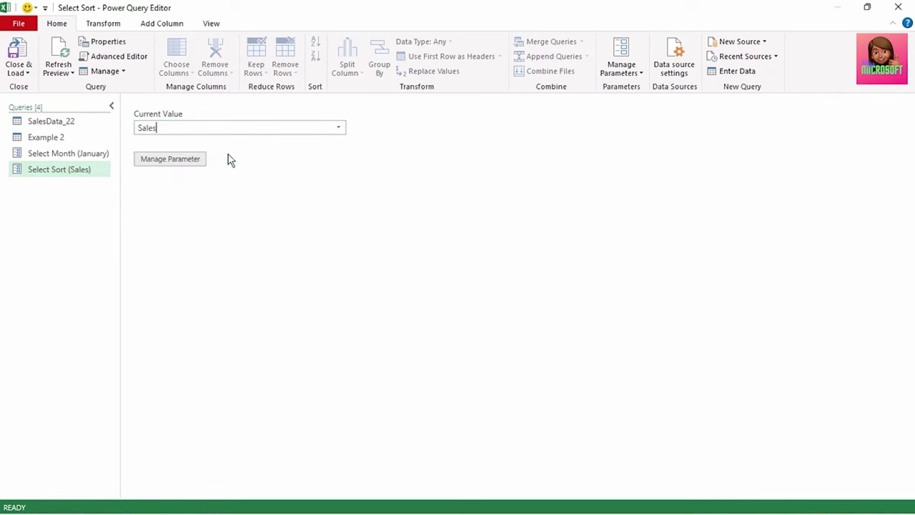
left_click(65, 121)
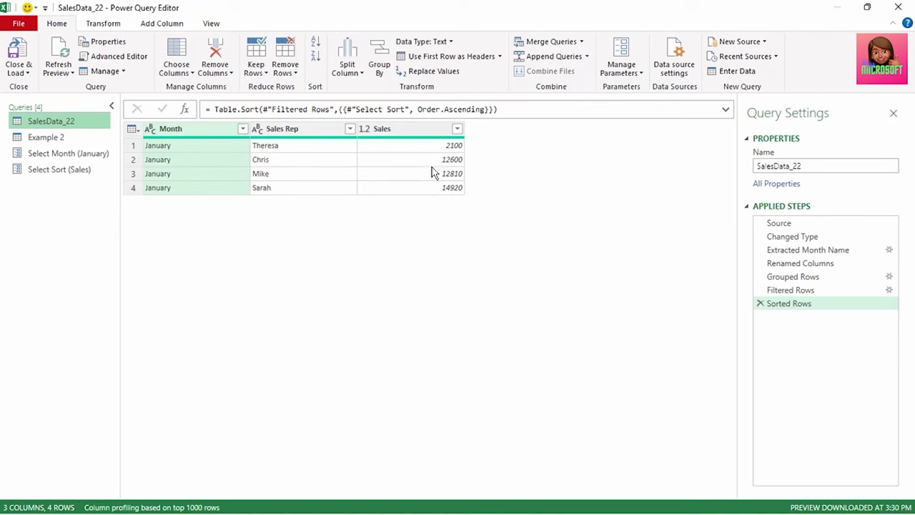
left_click(29, 70)
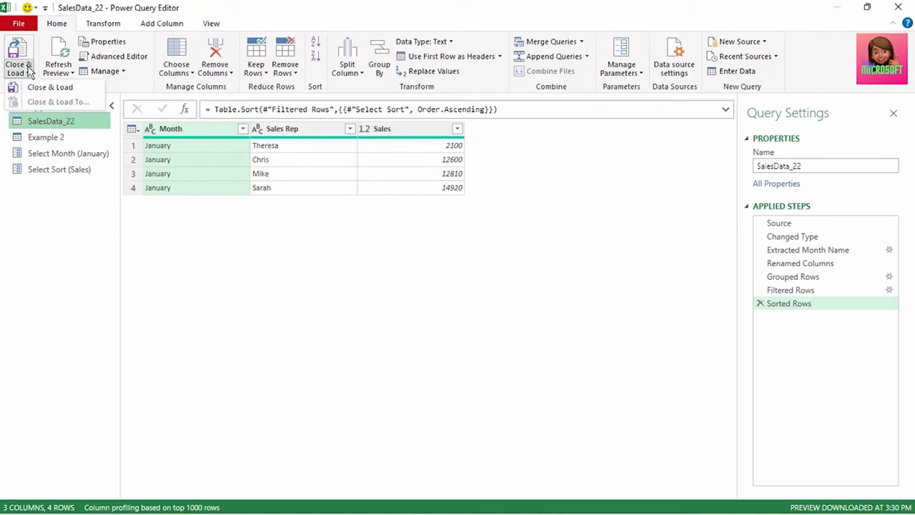
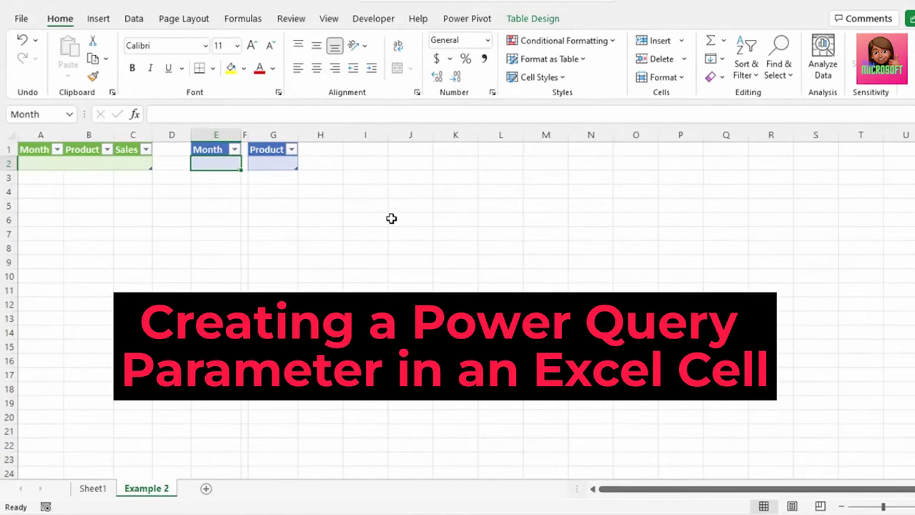
Enter January in the blue Month table and Desktop in the blue Product table on the Example 2 sheet.
left_click_drag(212, 149, 282, 164)
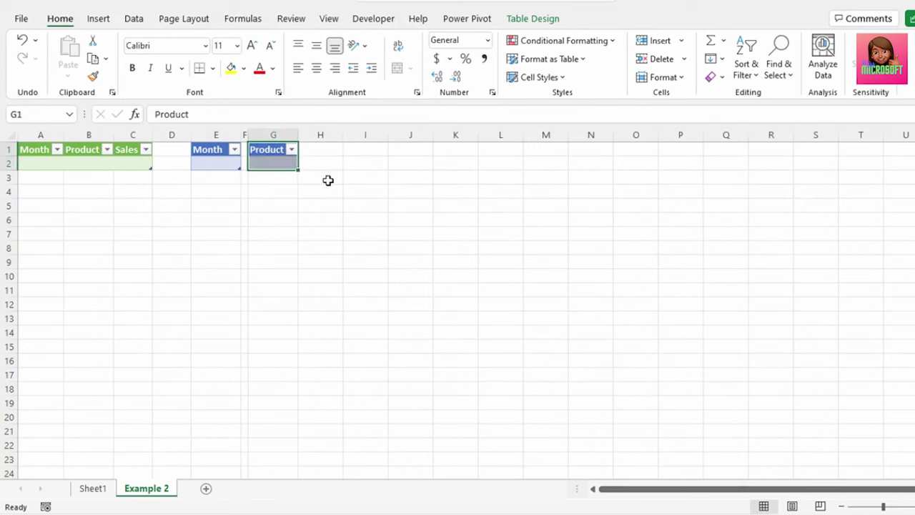
left_click(223, 164)
type("Jan")
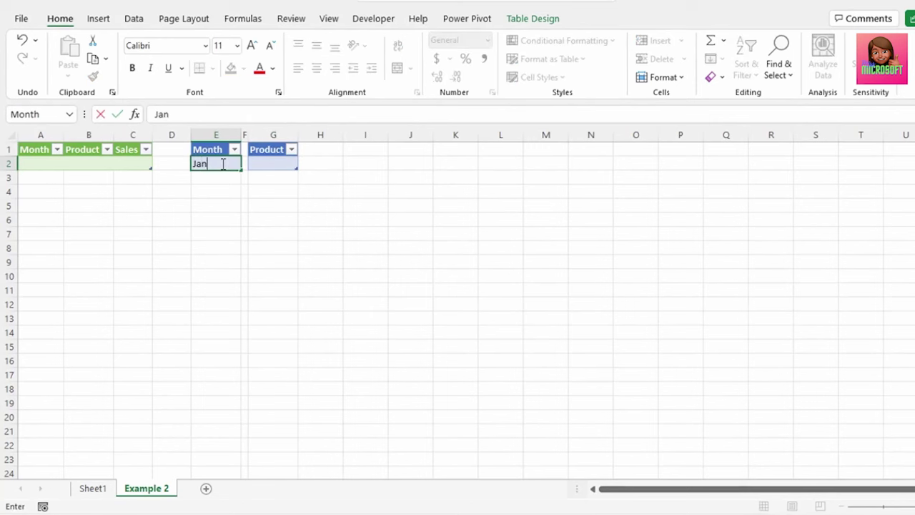
type("uary")
left_click(281, 165)
type("Desktop")
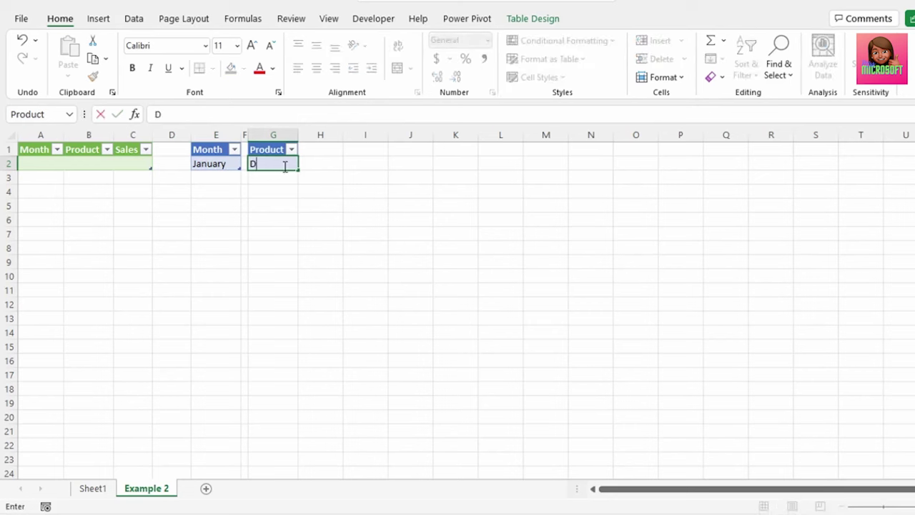
Refresh the green Month, Product and Sales query table and check its returned row.
left_click(117, 163)
right_click(116, 163)
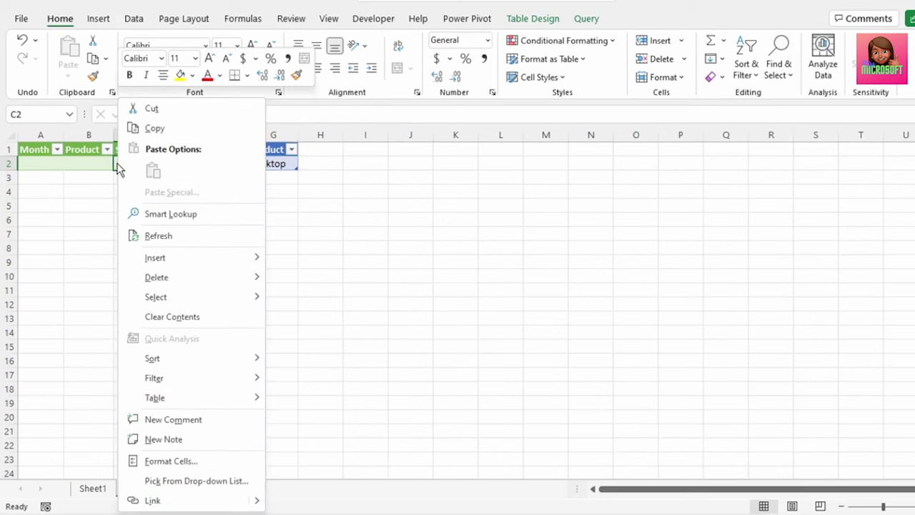
left_click(161, 238)
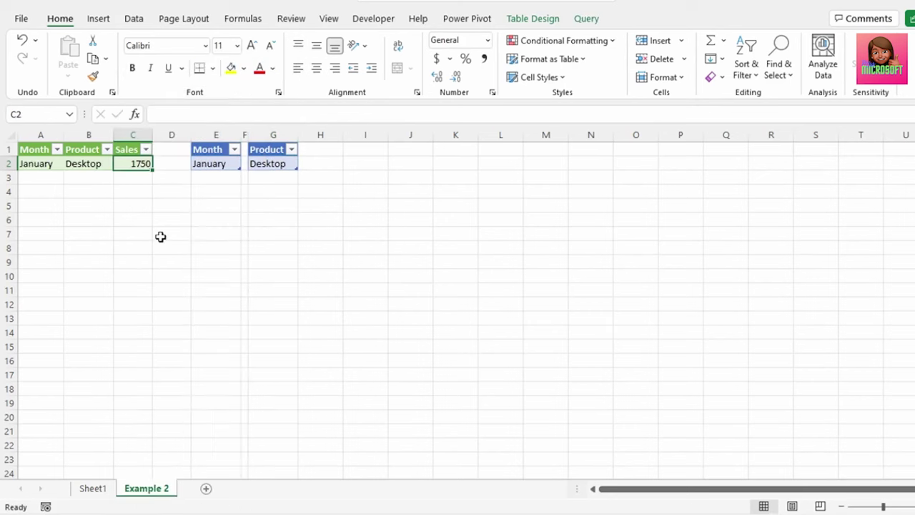
left_click_drag(46, 150, 135, 159)
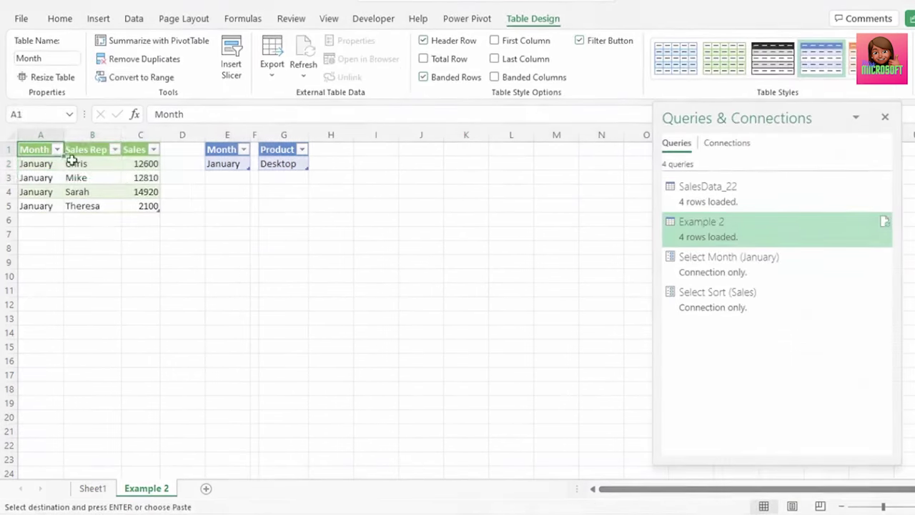
Examine the green sales table, the Example 2 query preview, and the names of the Month and Product input tables.
left_click_drag(40, 152, 149, 205)
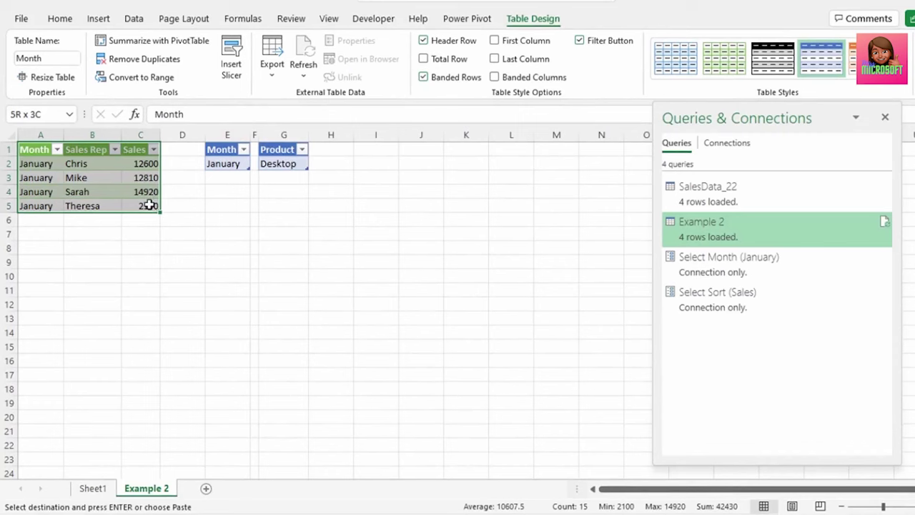
mouse_move(708, 235)
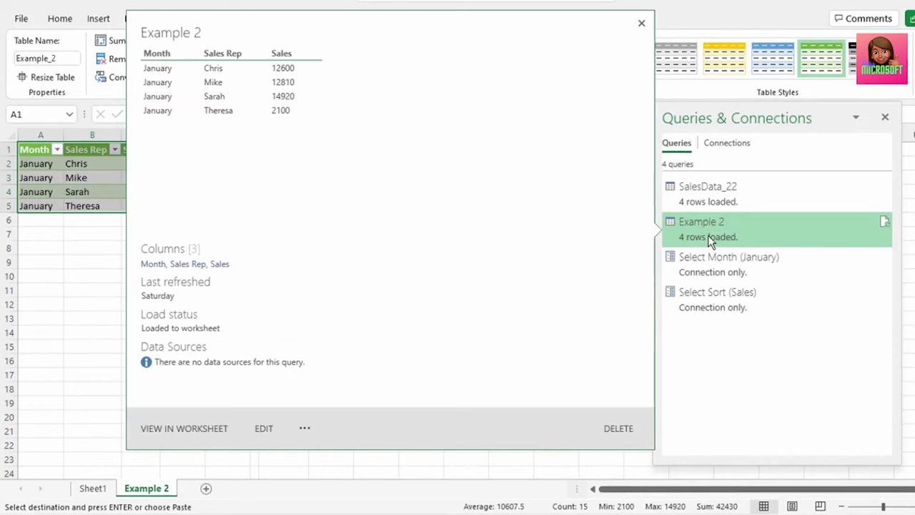
mouse_move(711, 186)
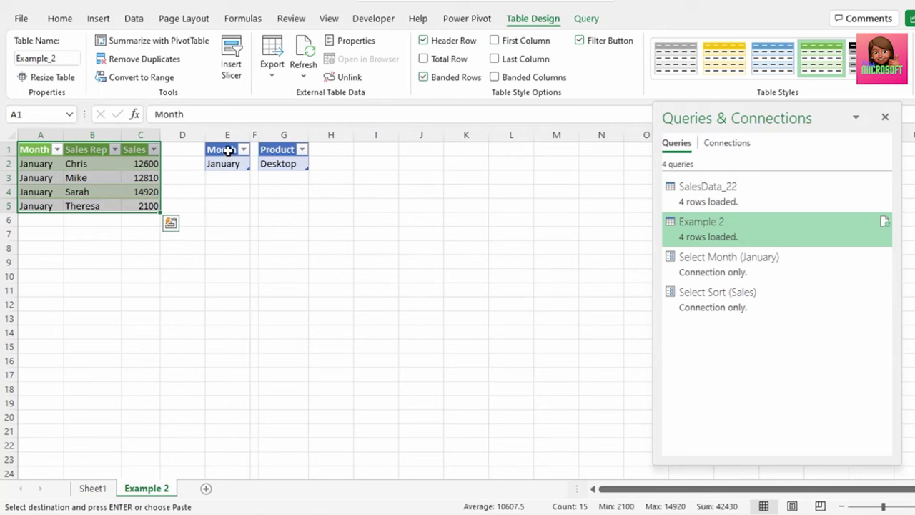
left_click_drag(228, 150, 235, 176)
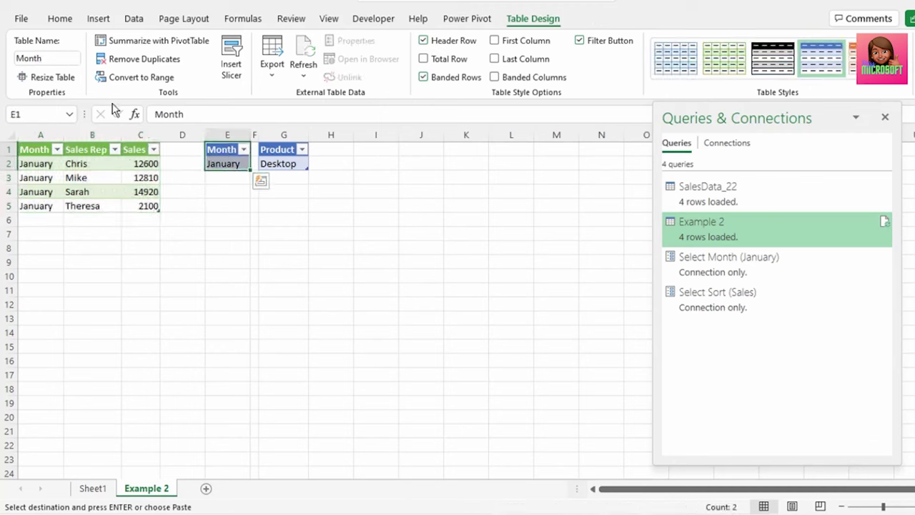
left_click_drag(283, 150, 284, 164)
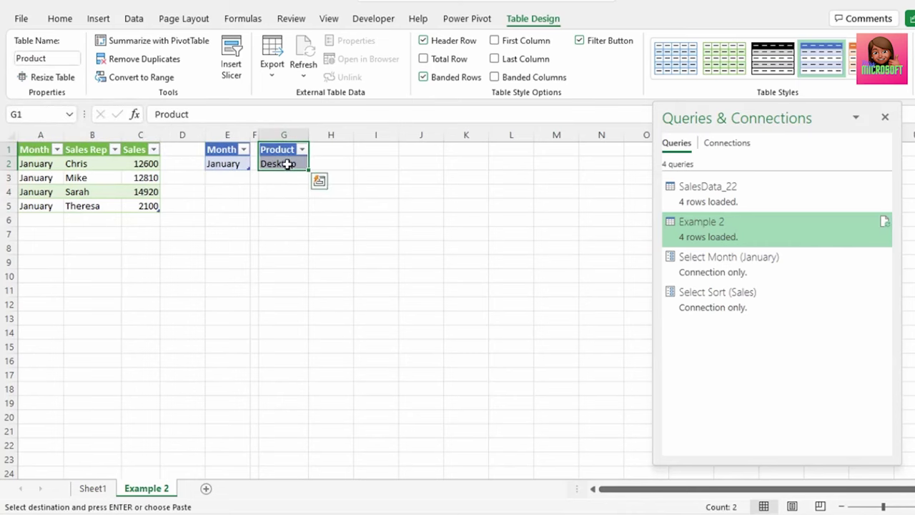
Load the blue Month table into Power Query from its range and drill down to the January value.
left_click(235, 163)
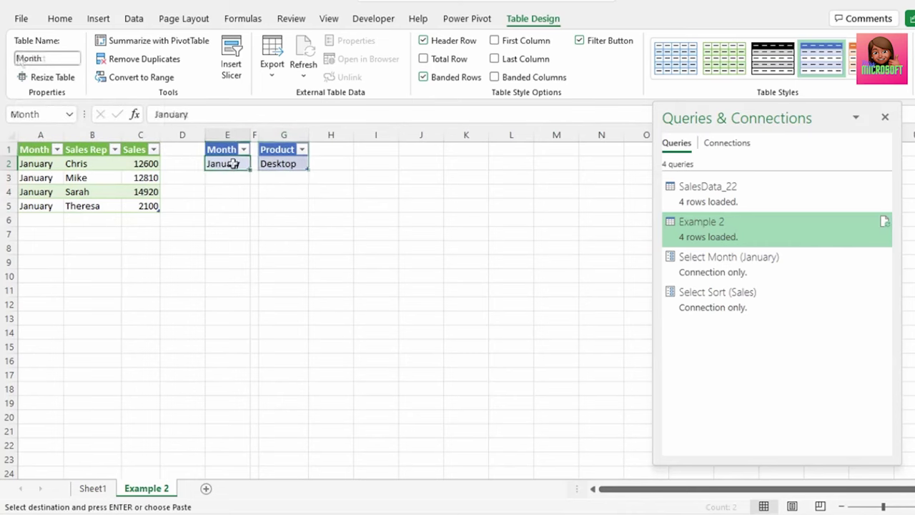
left_click(135, 20)
left_click(121, 76)
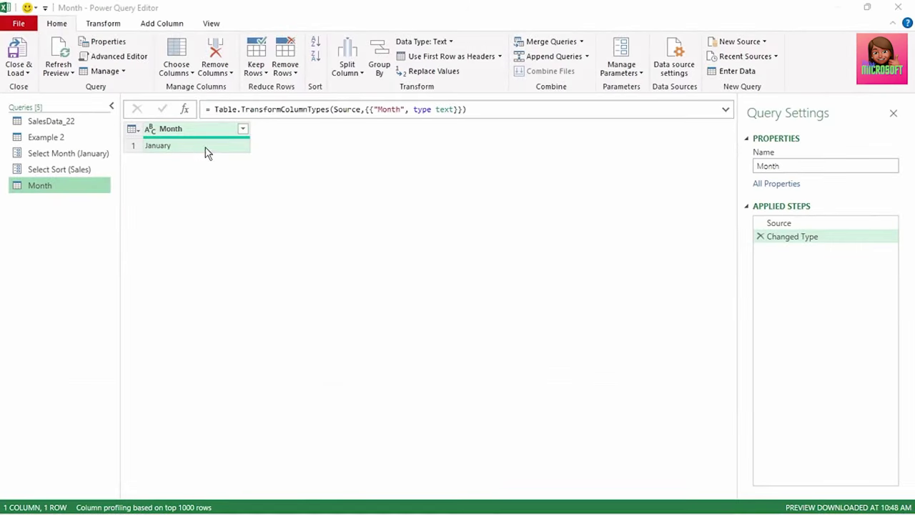
left_click(205, 152)
right_click(206, 153)
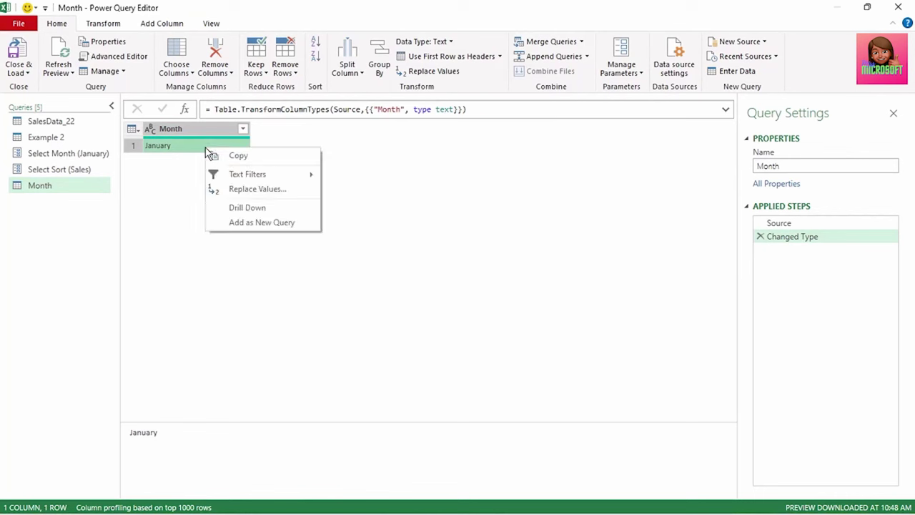
left_click(246, 208)
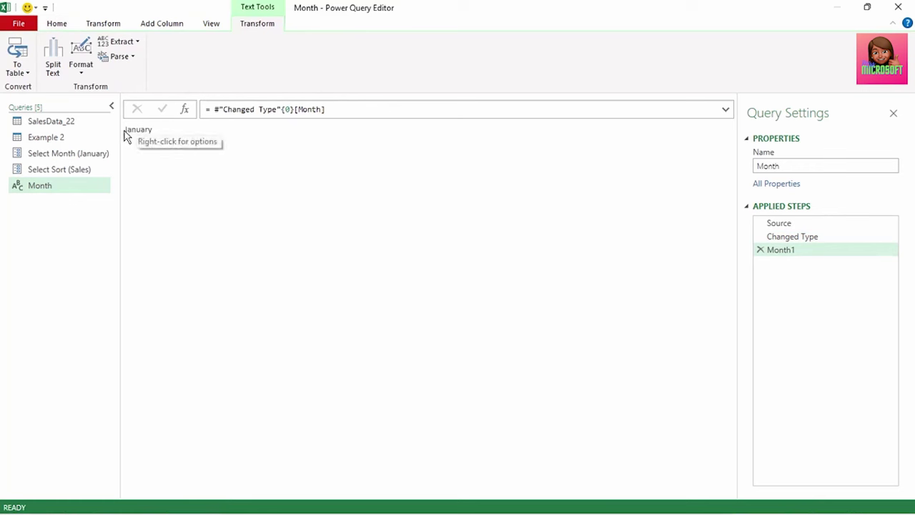
Examine the Month query's drill-down value and the previous-step, column and row references in its formula.
left_click_drag(125, 132, 159, 131)
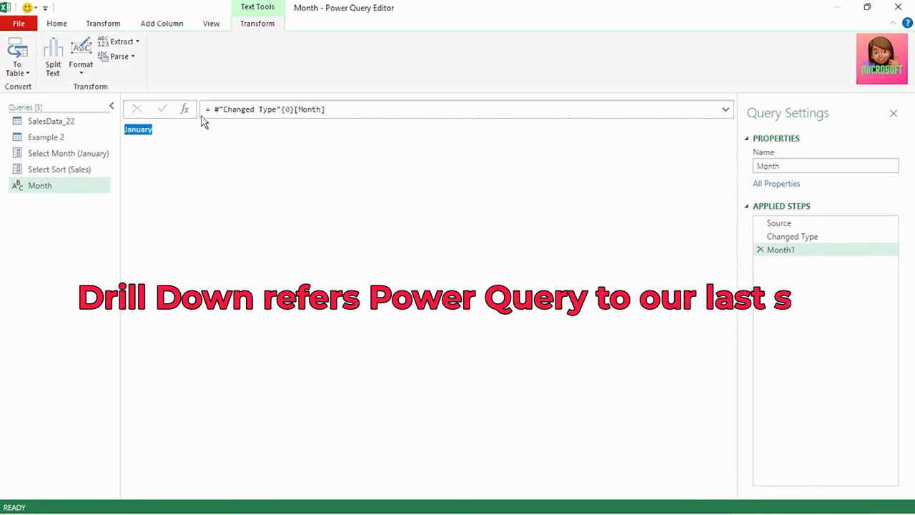
left_click_drag(214, 109, 282, 110)
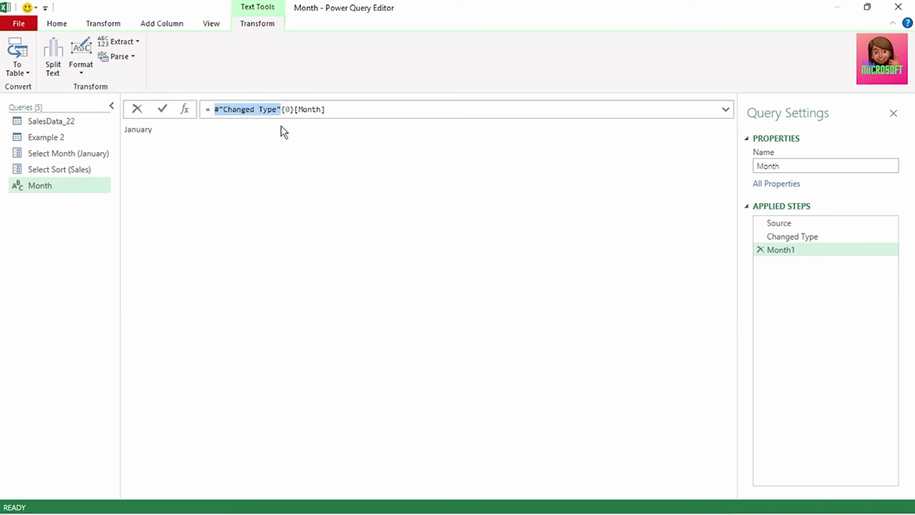
left_click_drag(284, 108, 327, 109)
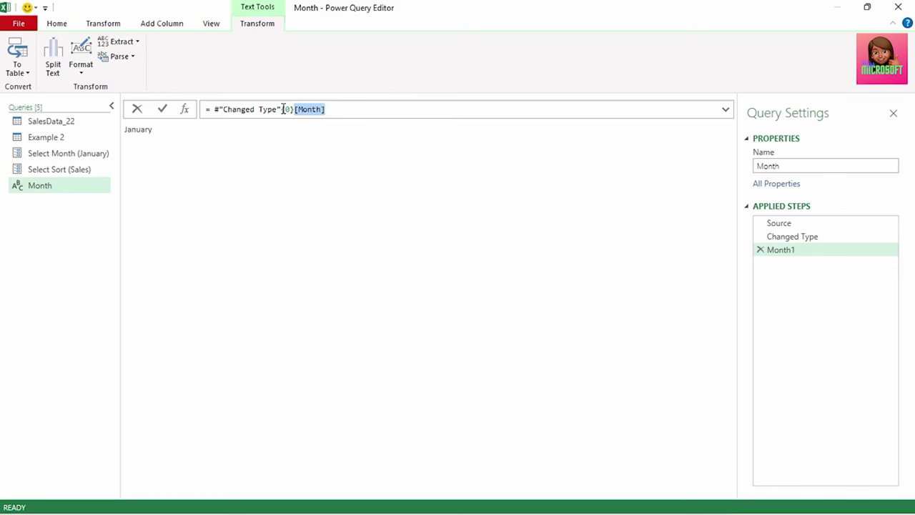
left_click_drag(281, 109, 294, 109)
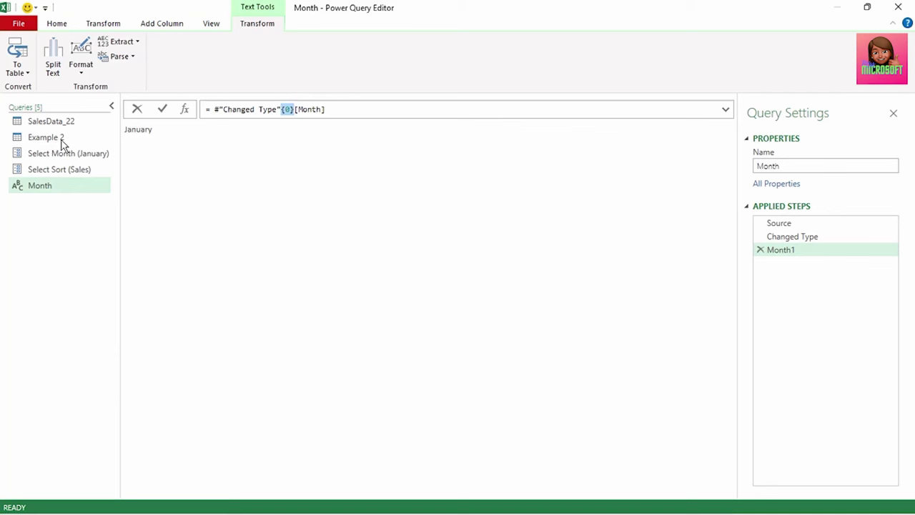
Close and load the Month query to the workbook as Only Create Connection.
left_click(32, 29)
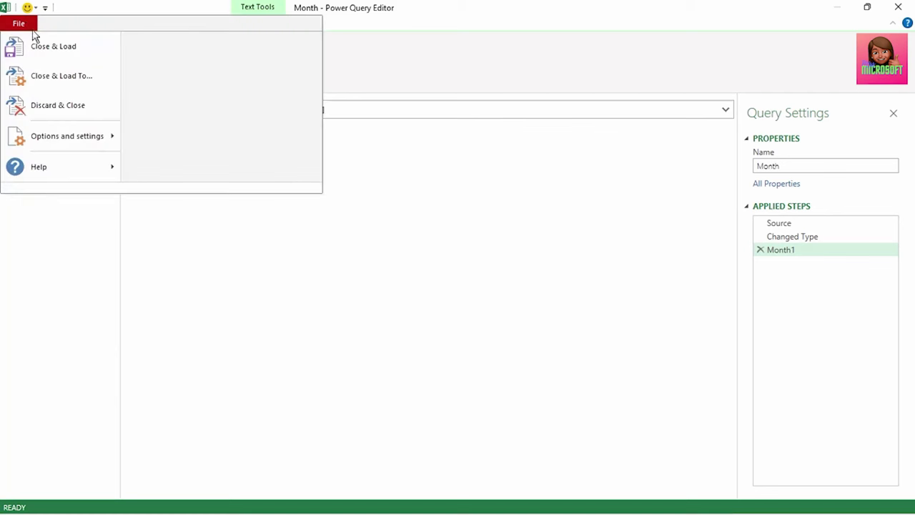
left_click(62, 80)
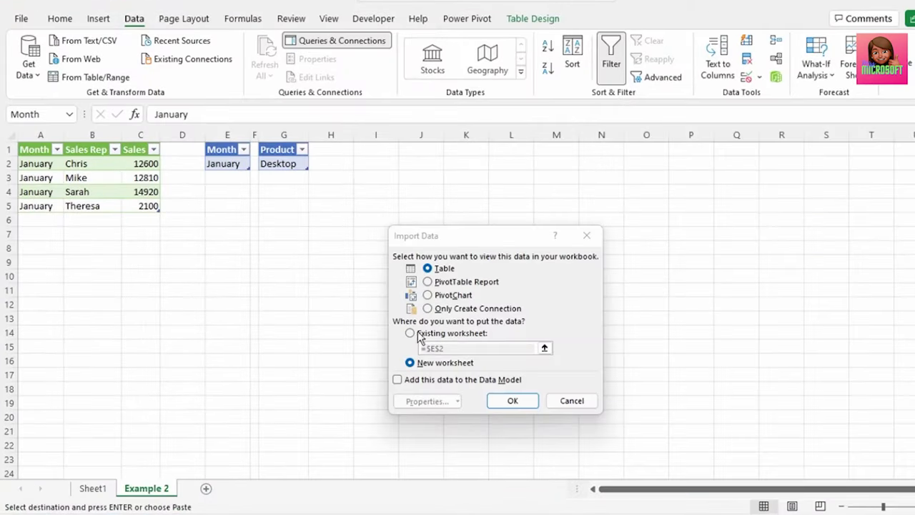
left_click(431, 310)
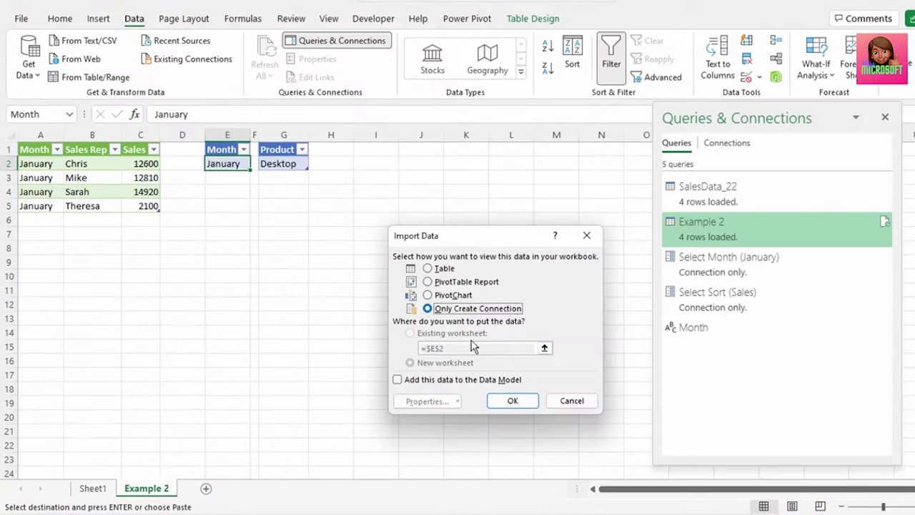
left_click(513, 402)
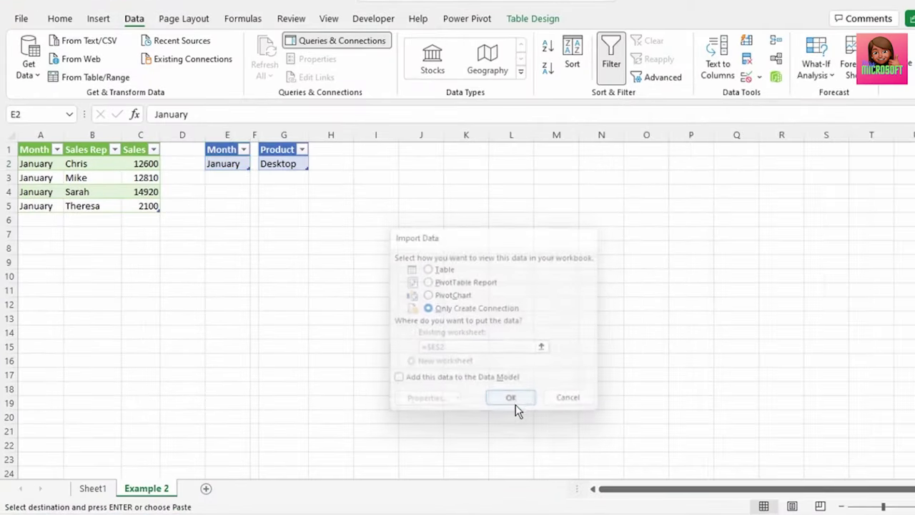
Load the blue Product table into Power Query from its range and drill down to the Desktop value.
left_click(276, 165)
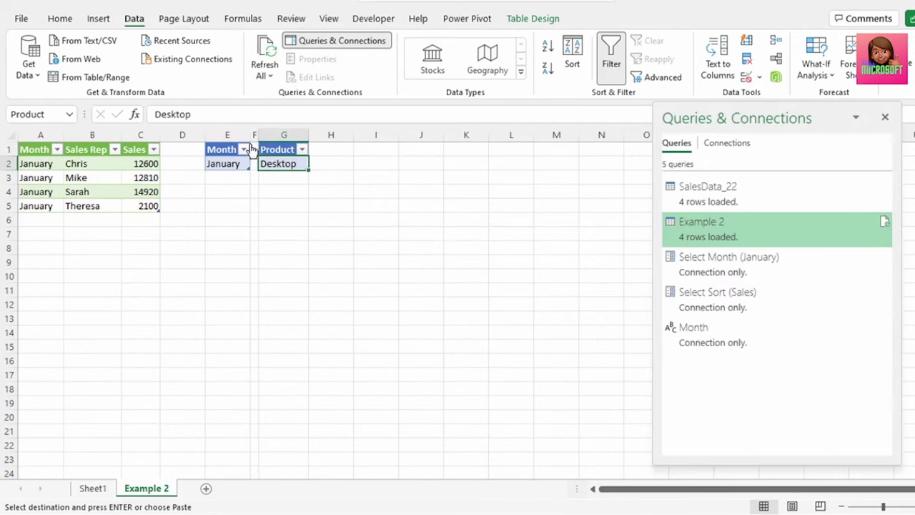
left_click(116, 76)
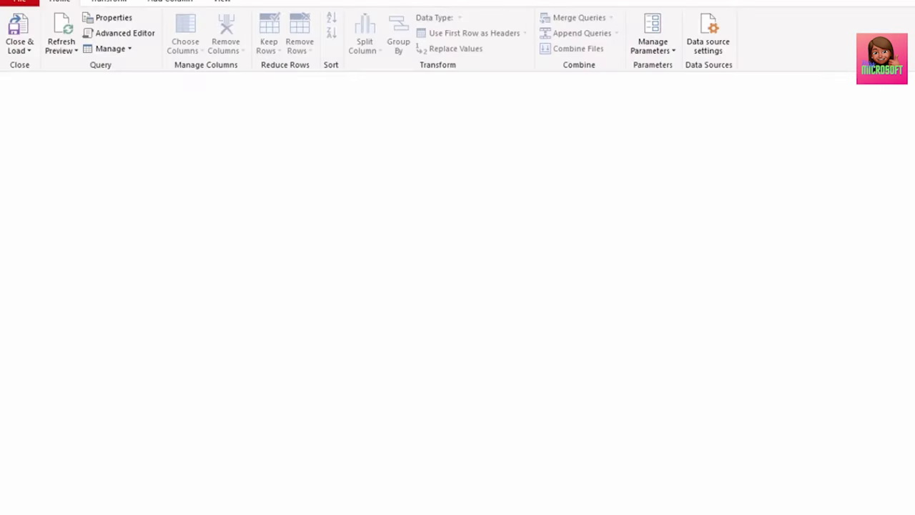
right_click(208, 147)
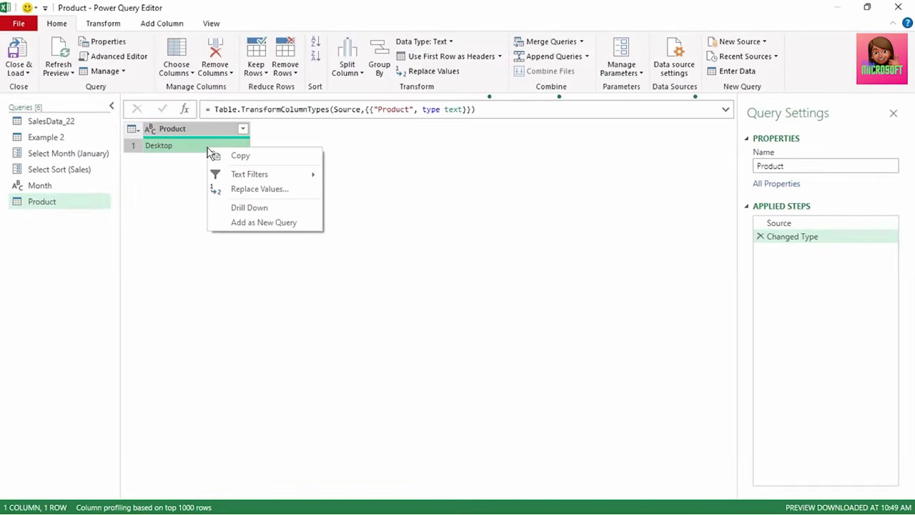
left_click(249, 207)
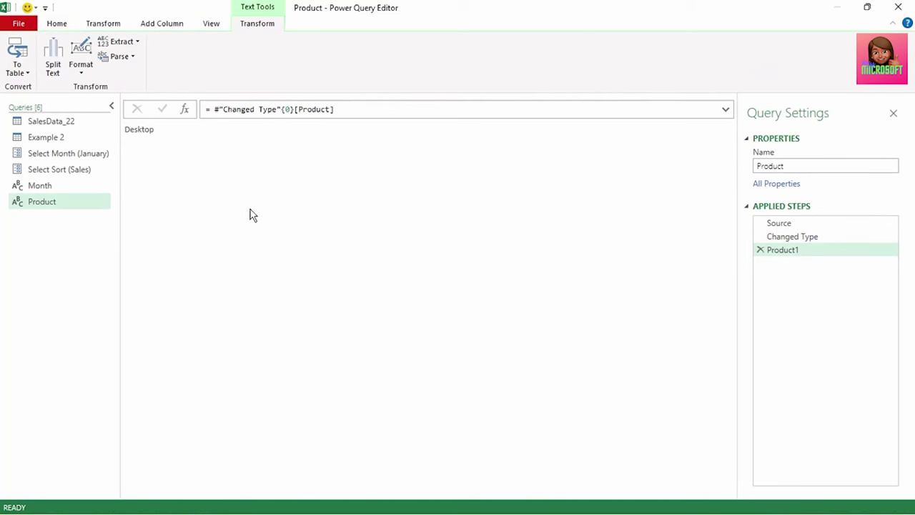
Close and load the Product query to the workbook as Only Create Connection.
left_click(22, 24)
left_click(53, 79)
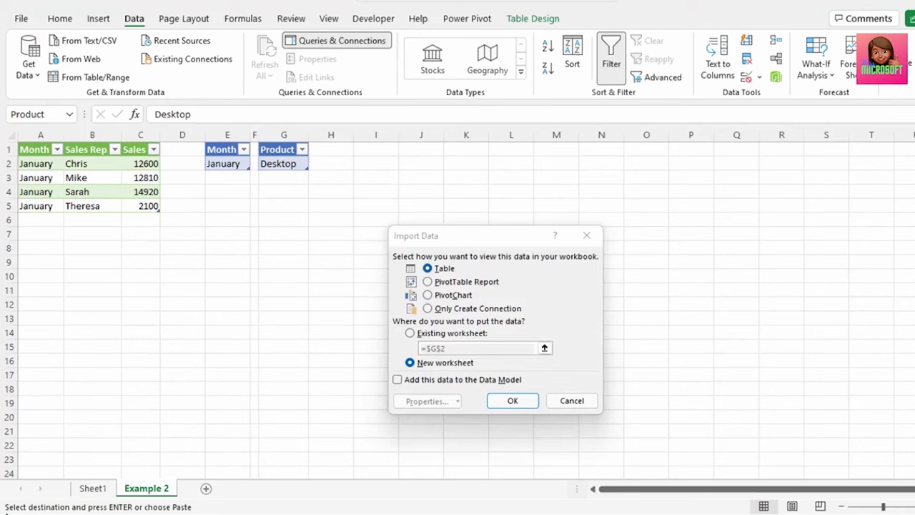
left_click(426, 308)
left_click(513, 400)
Edit the Example 2 query's Grouped Rows step to group by Month and Product instead of Sales Rep.
left_click(101, 179)
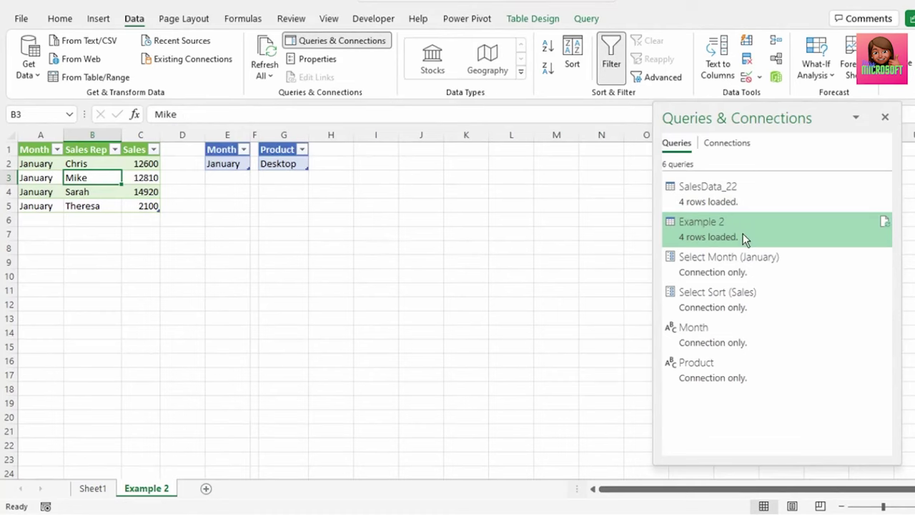
double_click(743, 233)
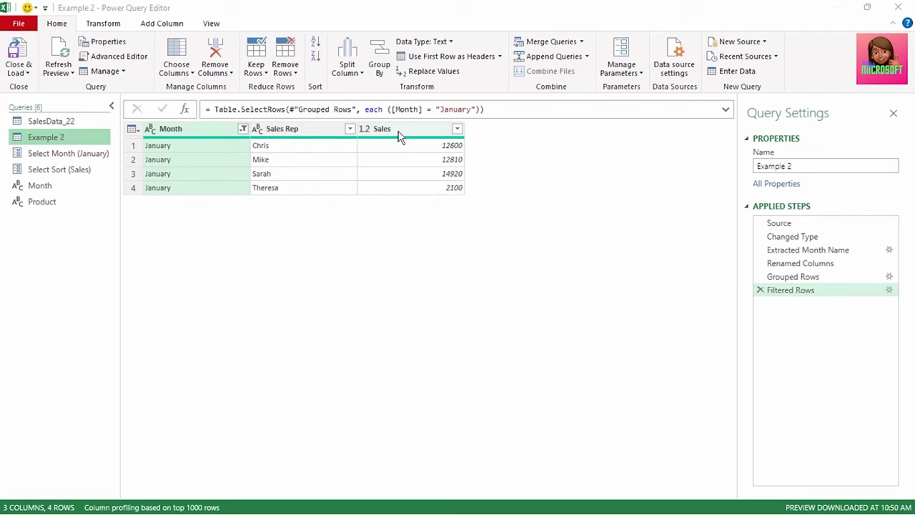
left_click(799, 279)
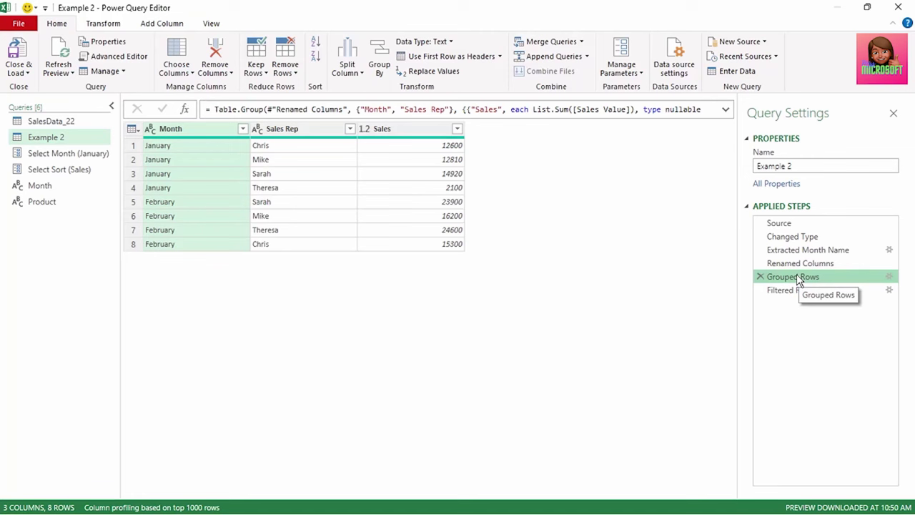
left_click(887, 280)
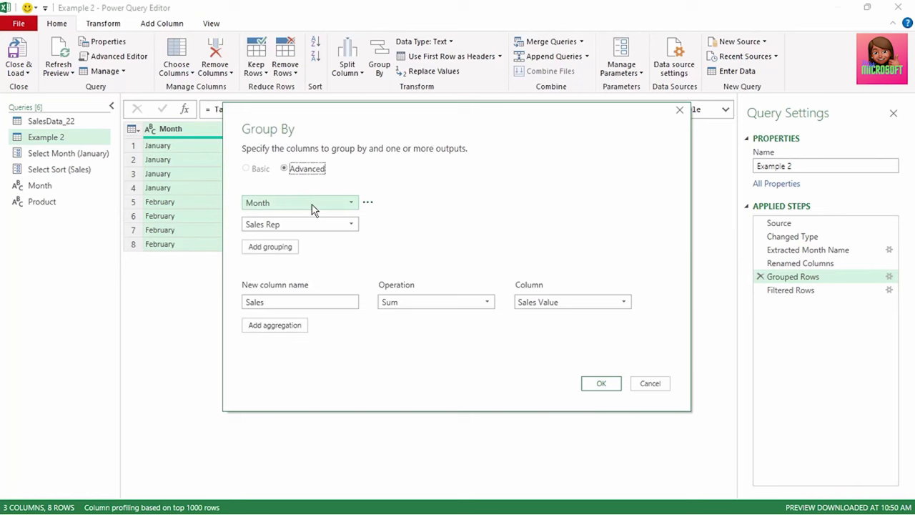
left_click(321, 226)
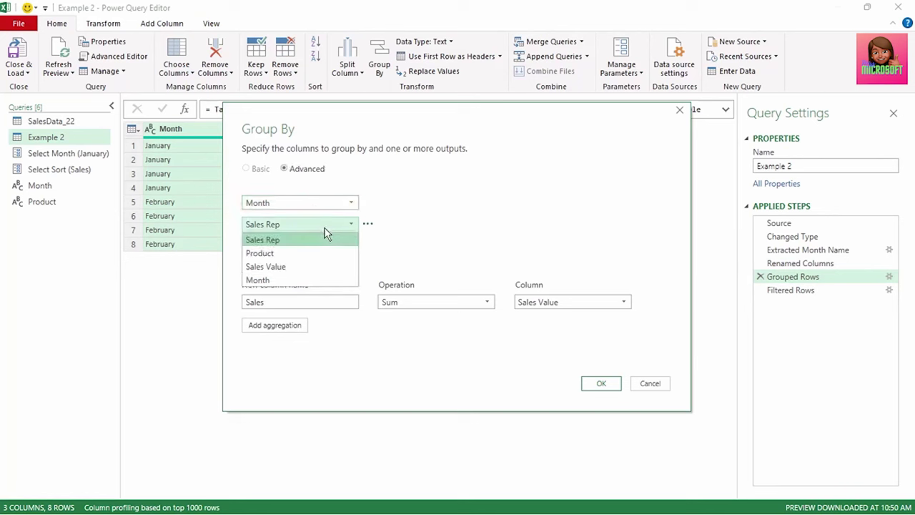
left_click(322, 253)
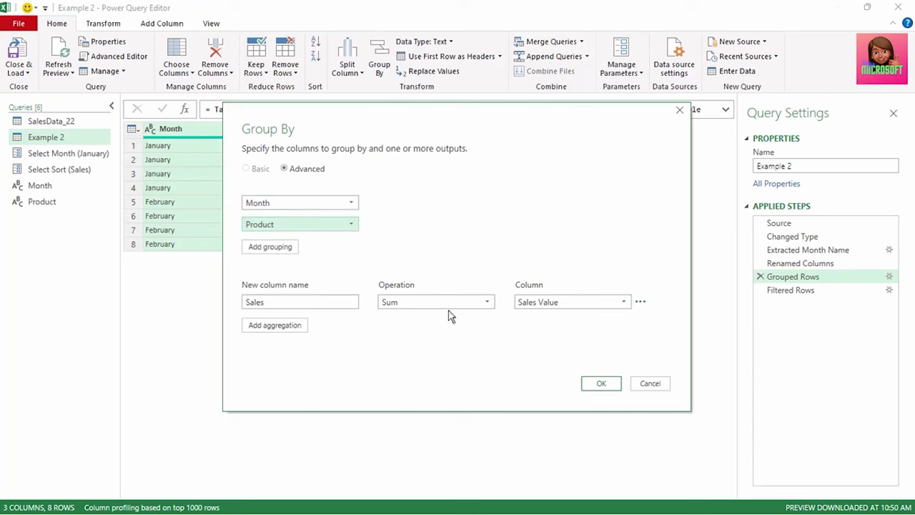
left_click(593, 385)
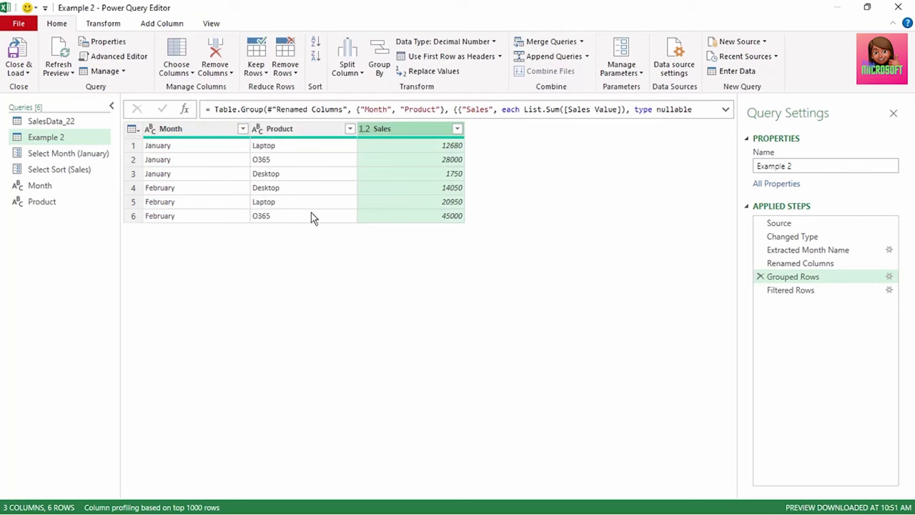
Filter the Product column to Desktop within the Example 2 query's Filtered Rows step.
left_click(784, 293)
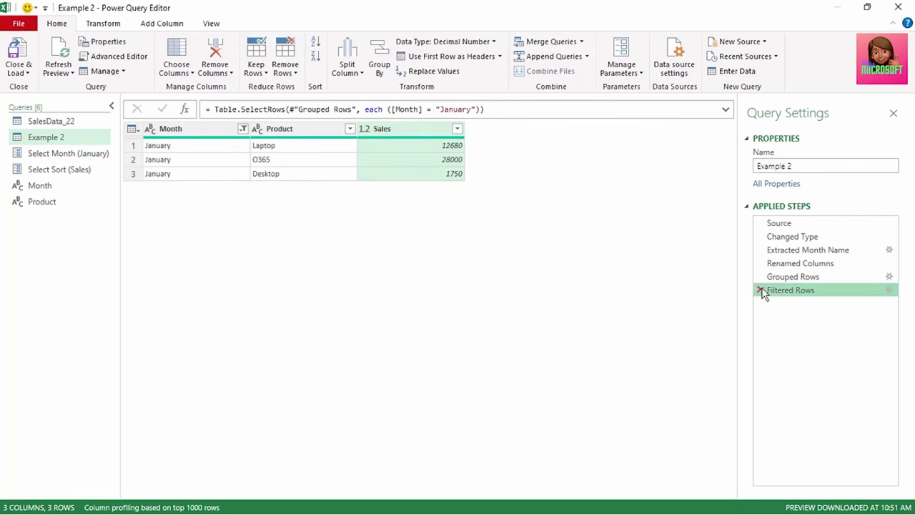
left_click(350, 130)
left_click(162, 270)
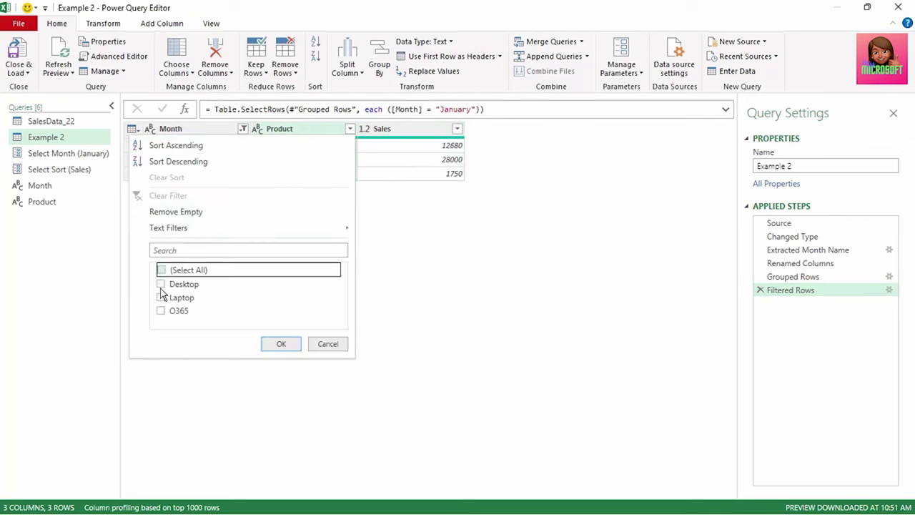
left_click(161, 285)
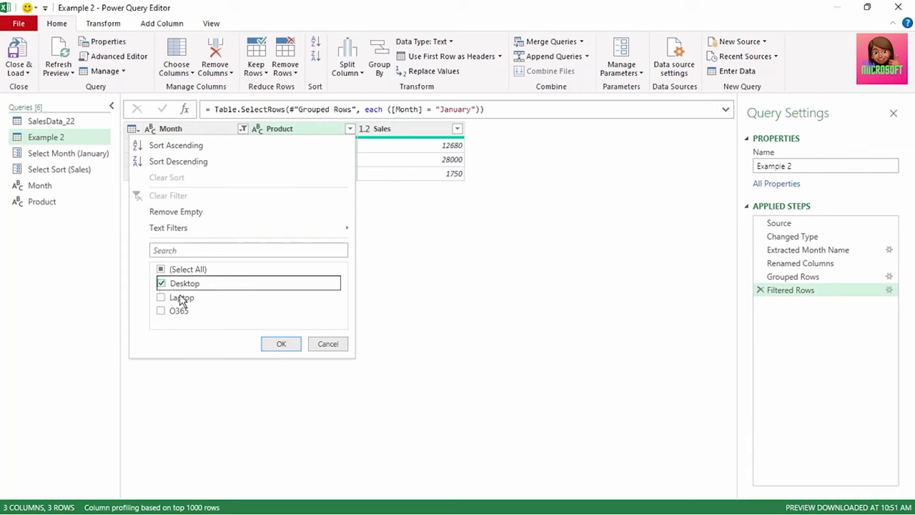
left_click(280, 344)
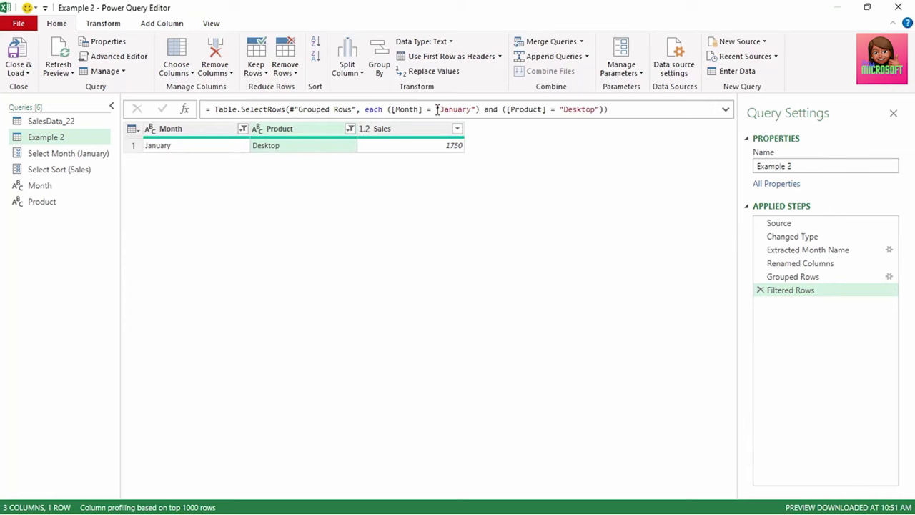
Replace the hard-coded "January" in the Filtered Rows formula with the Month query.
left_click_drag(437, 109, 475, 108)
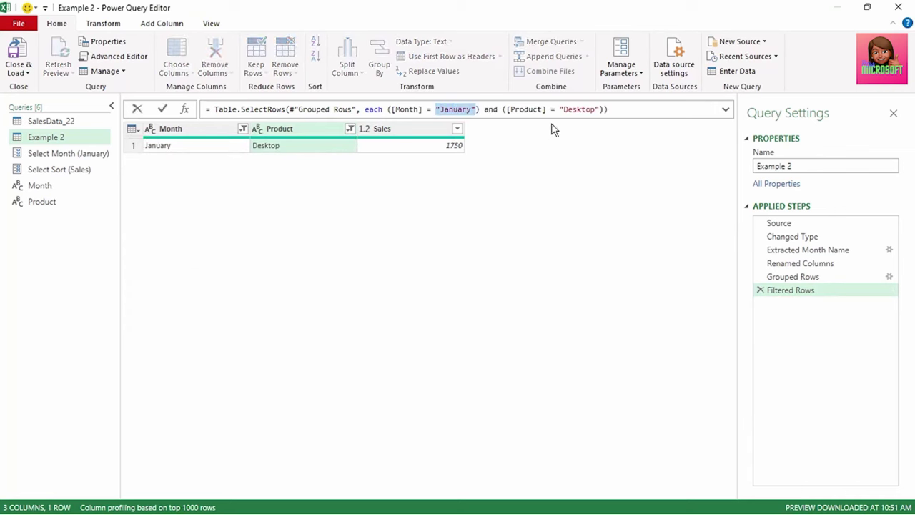
left_click_drag(561, 110, 596, 109)
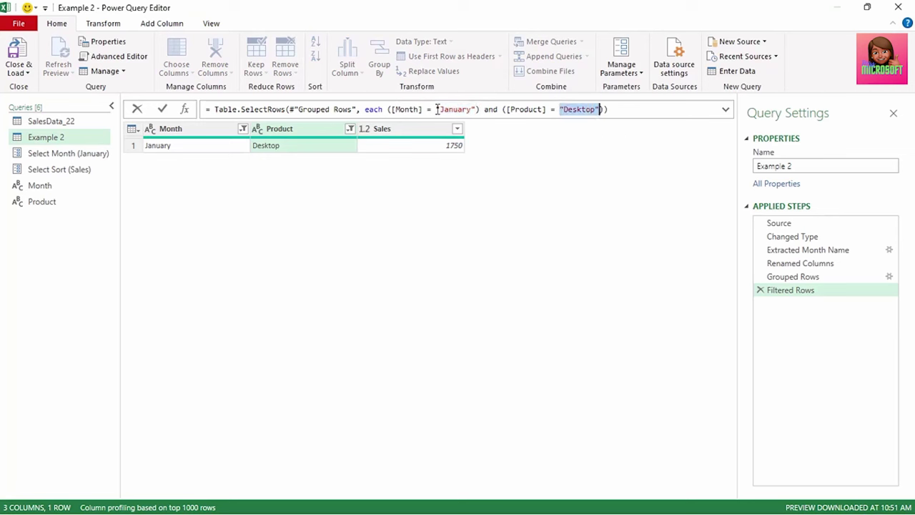
left_click_drag(437, 109, 476, 109)
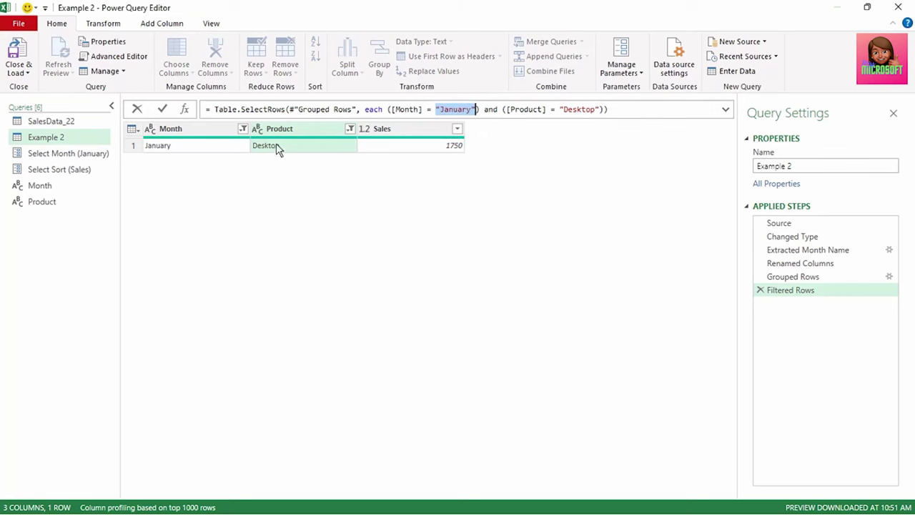
type("mONTH")
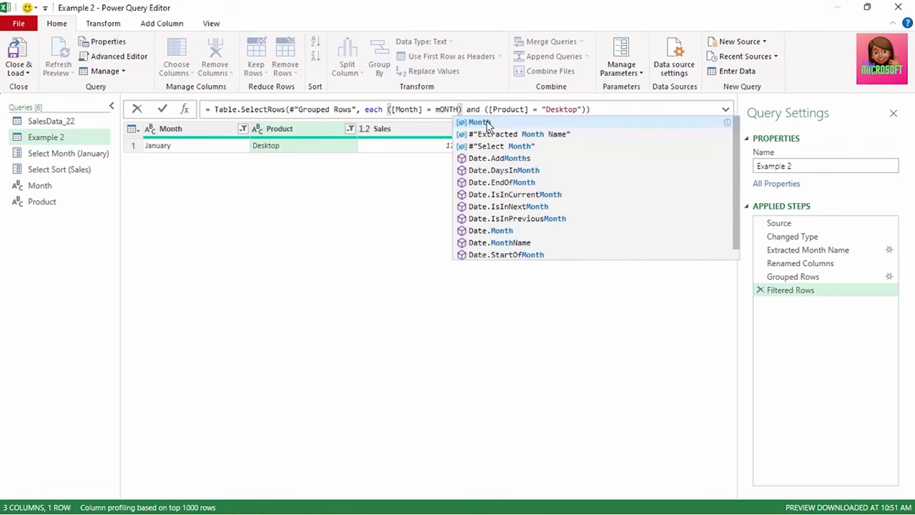
left_click(488, 123)
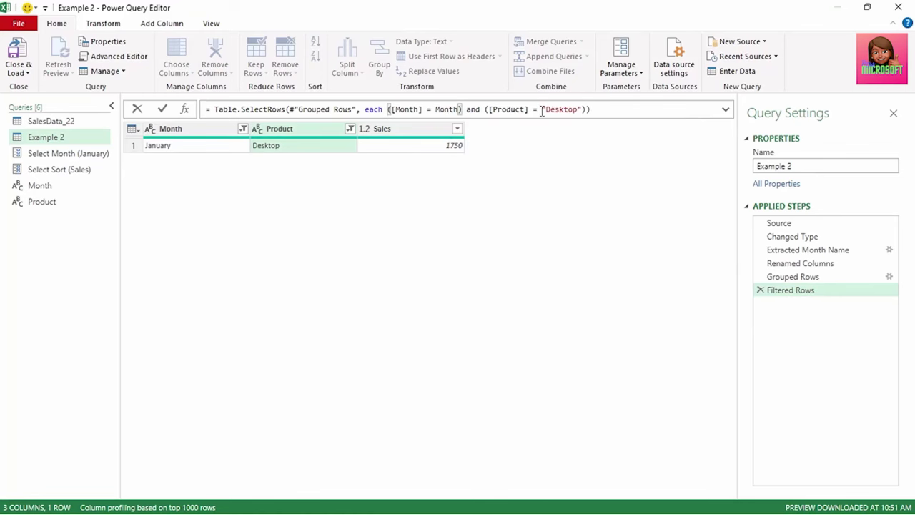
Replace the hard-coded "Desktop" in the Filtered Rows formula with the Product query, and close and load the changes to the workbook.
left_click_drag(543, 109, 582, 109)
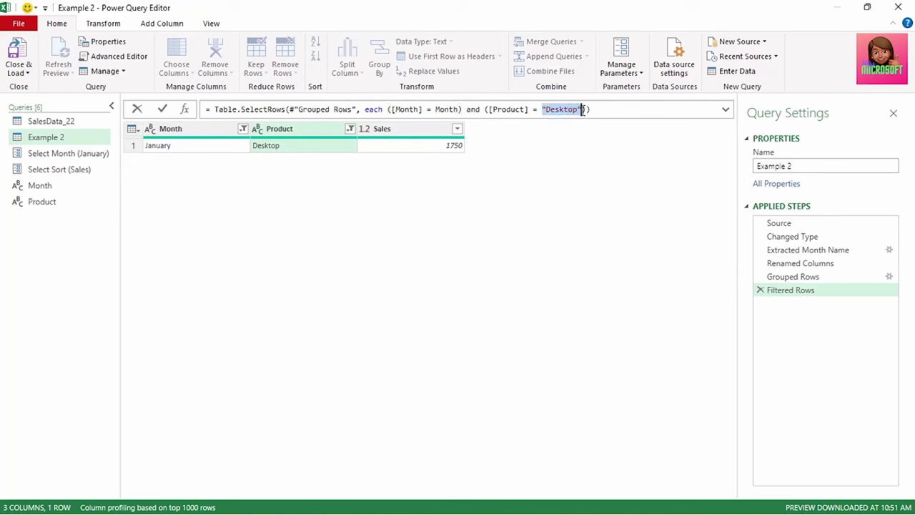
type("p")
key("BackSpace")
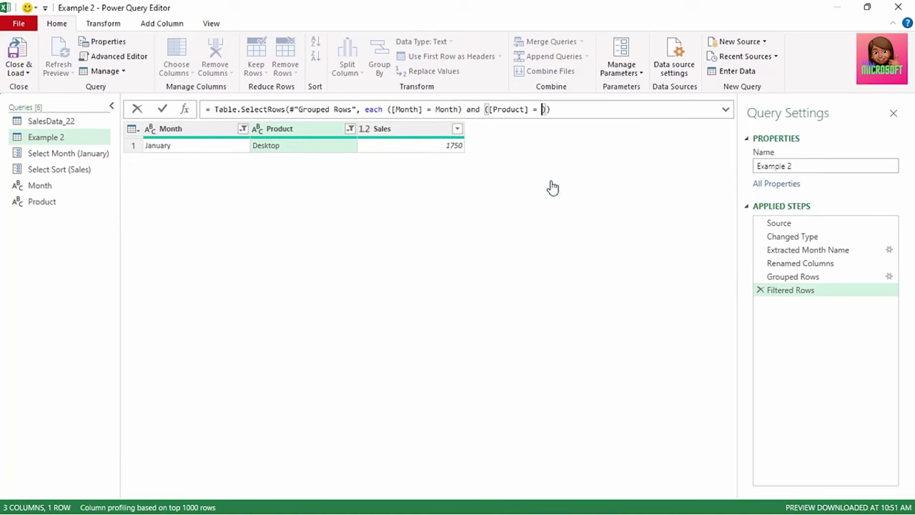
type("Pro")
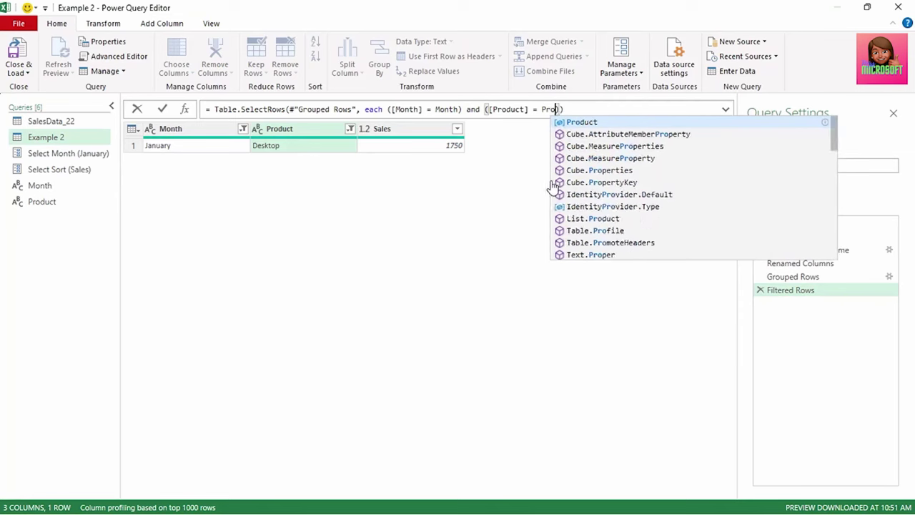
type("d")
key("Tab")
key("Return")
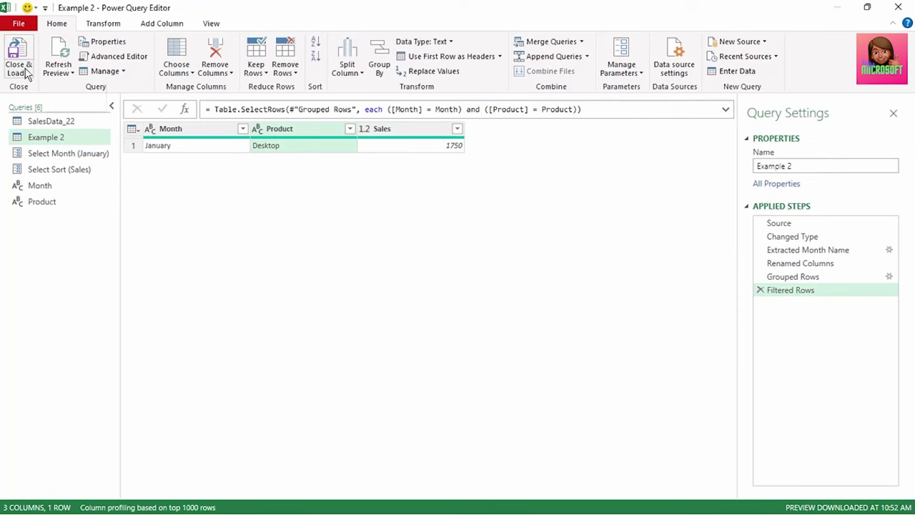
left_click(25, 74)
left_click(37, 88)
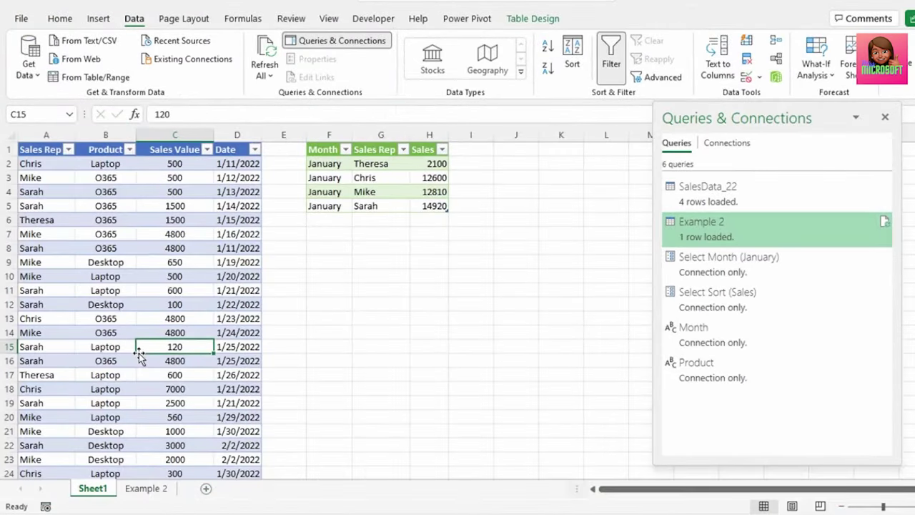
Move the two 3/2/2022 Laptop rows from A80:D81 on Sheet1 to A76, directly below the sales table.
scroll(140, 358, "down", 20)
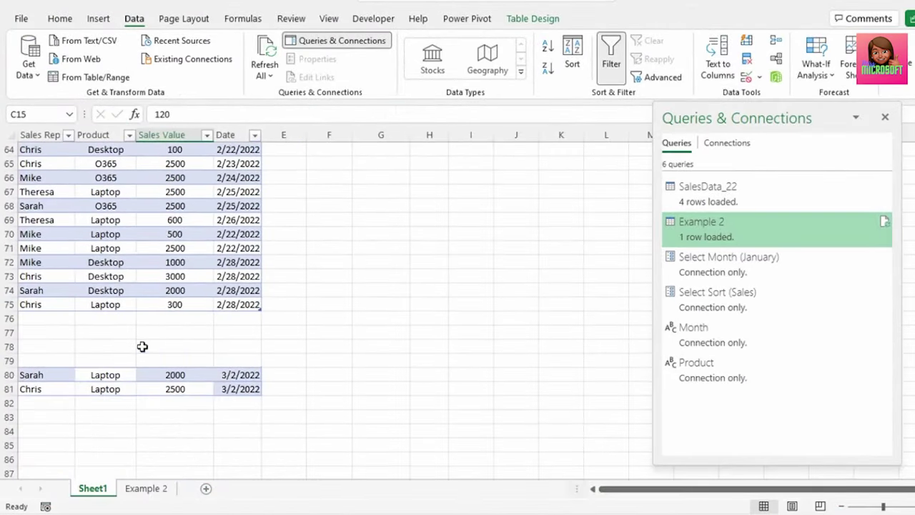
scroll(142, 347, "down", 3)
left_click_drag(45, 253, 223, 261)
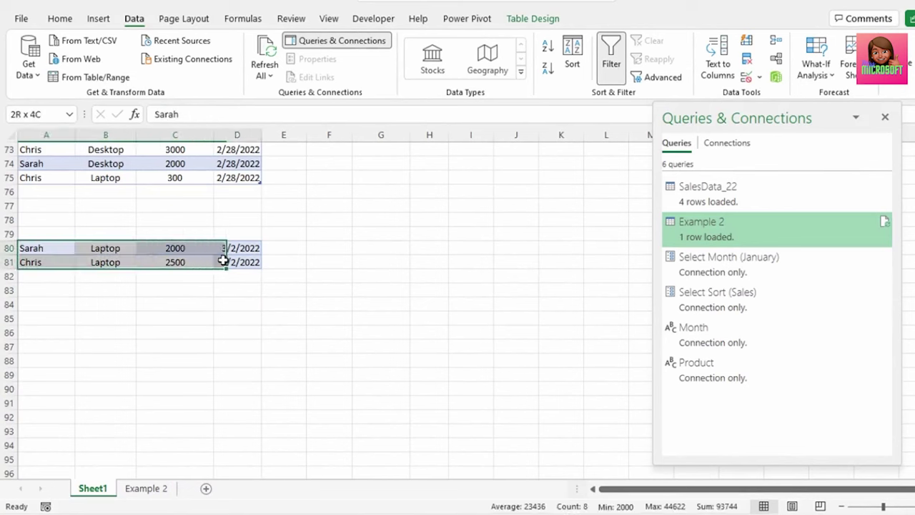
key("ctrl+c")
left_click(57, 191)
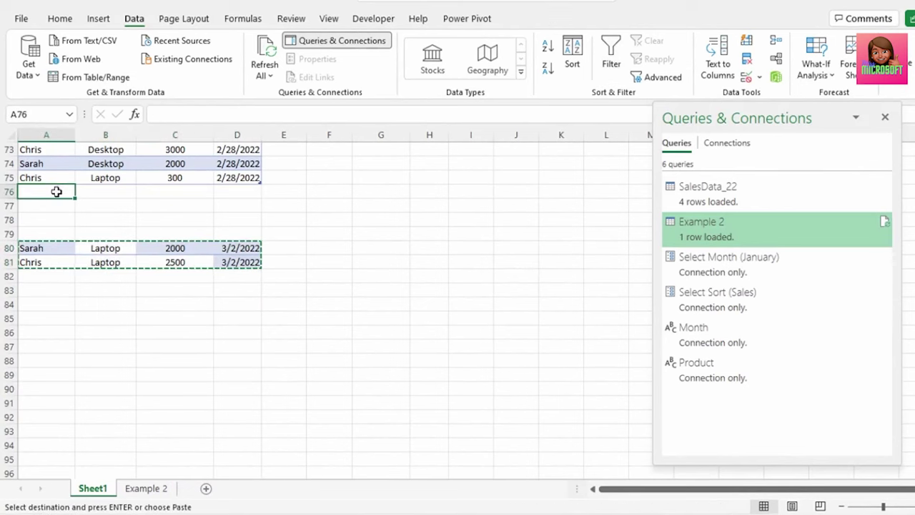
key("ctrl+v")
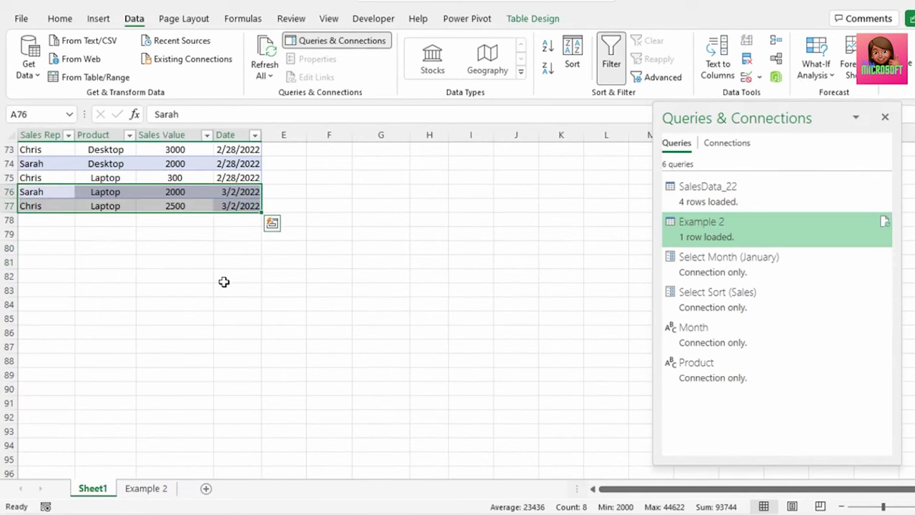
On the Example 2 sheet, set the blue Month table's value to March and the blue Product table's value to Laptop.
left_click(146, 488)
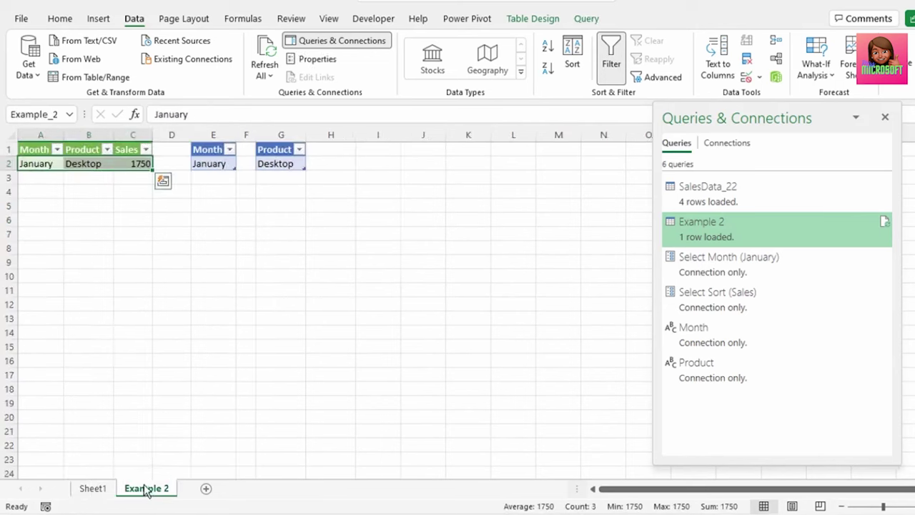
left_click(206, 165)
type("March")
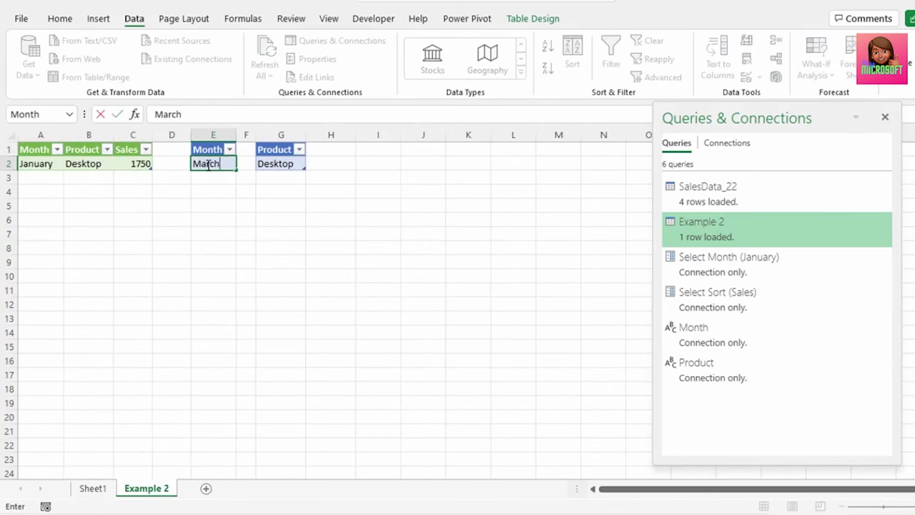
left_click(292, 163)
type("Laptop")
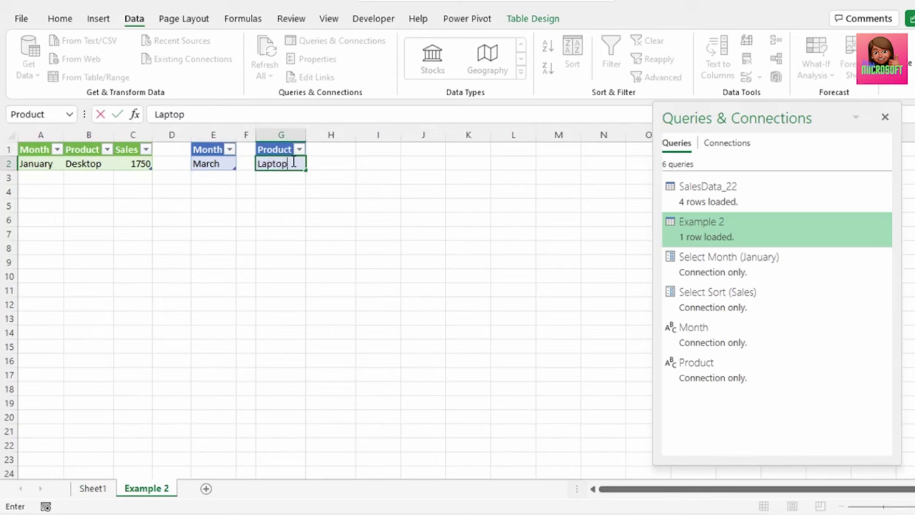
Refresh the green Example 2 results table and select it to check the output.
left_click(97, 163)
right_click(100, 163)
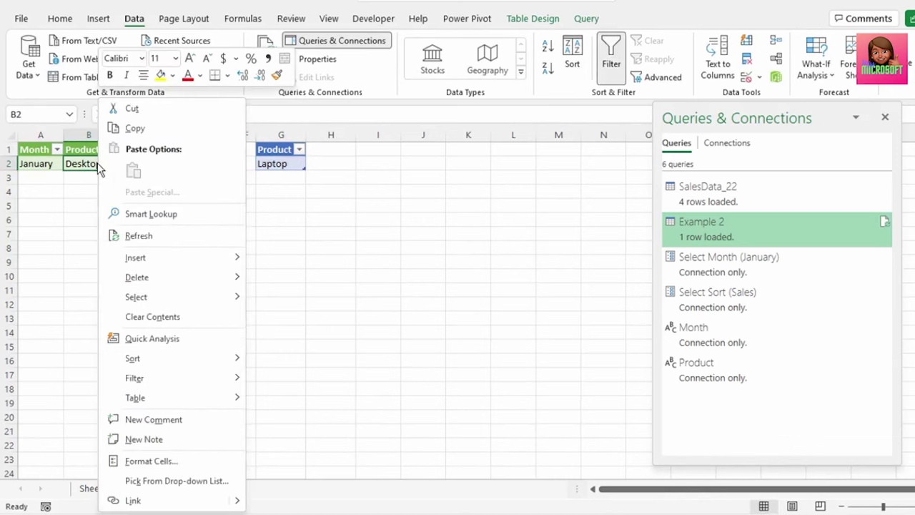
left_click(139, 236)
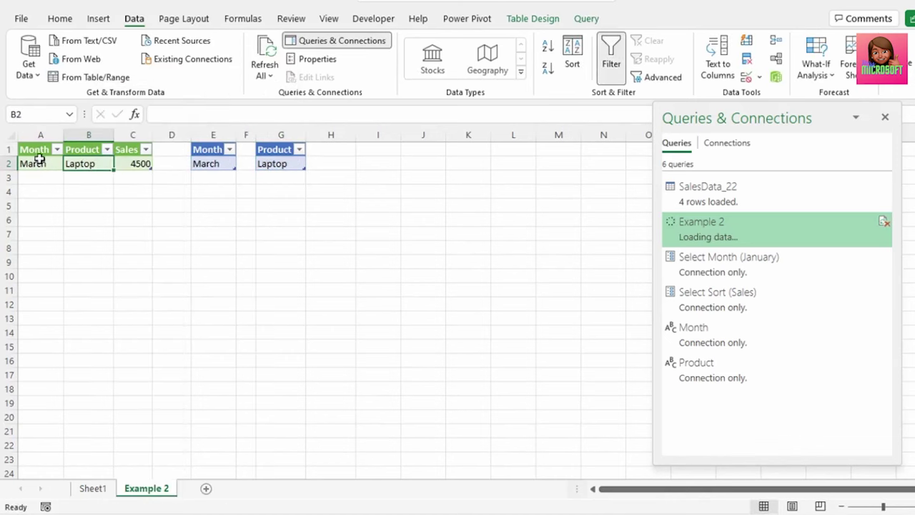
left_click_drag(37, 155, 147, 160)
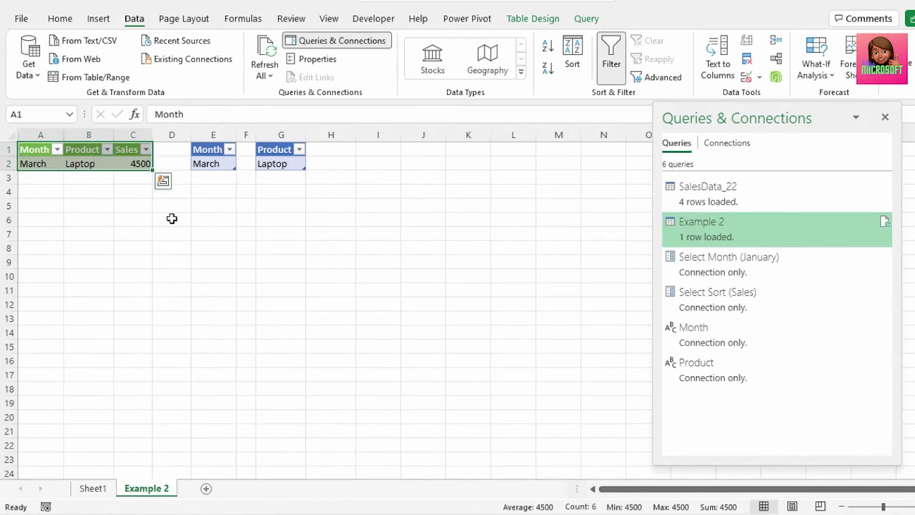
Open the SalesData_22 query from Sheet1, set the Select Month parameter's current value to March, and close and load it.
left_click(84, 490)
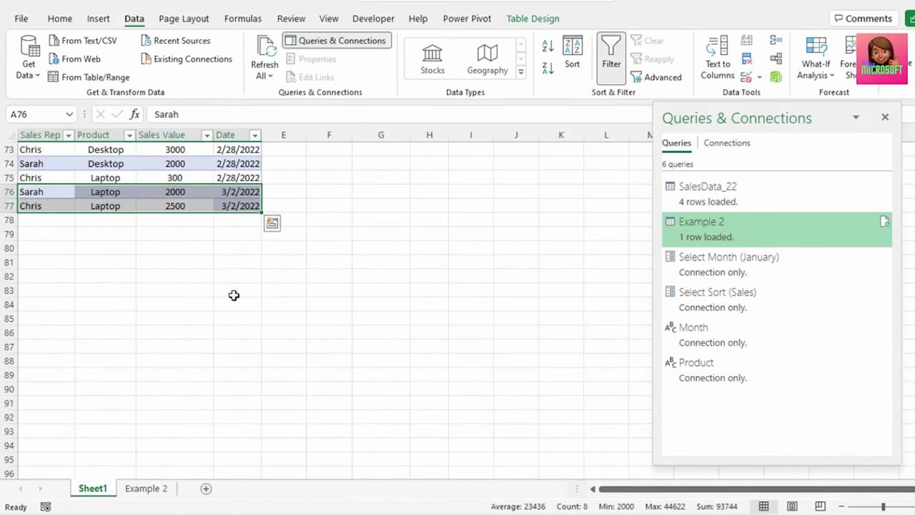
scroll(233, 296, "up", 20)
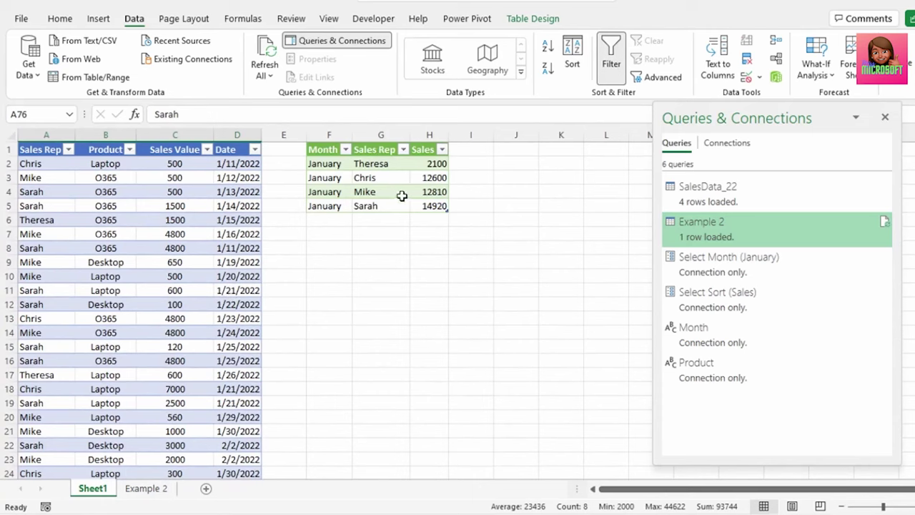
left_click(401, 196)
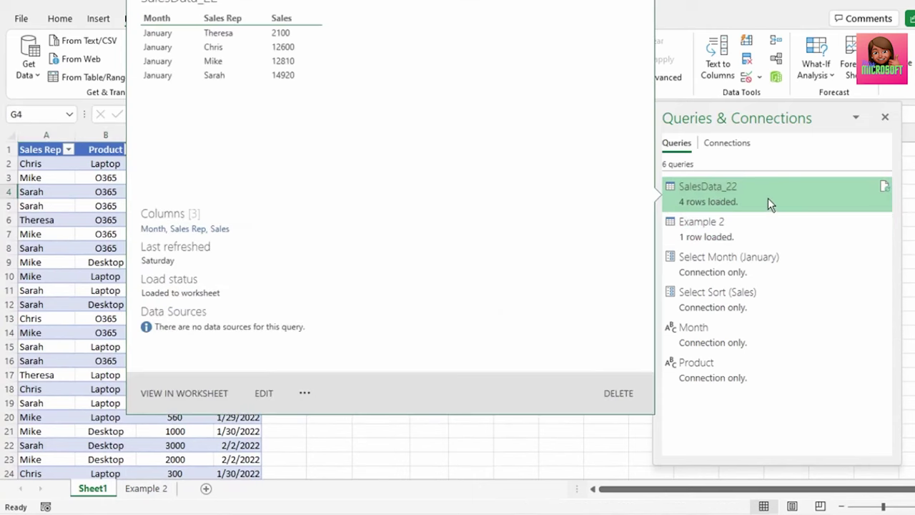
double_click(768, 197)
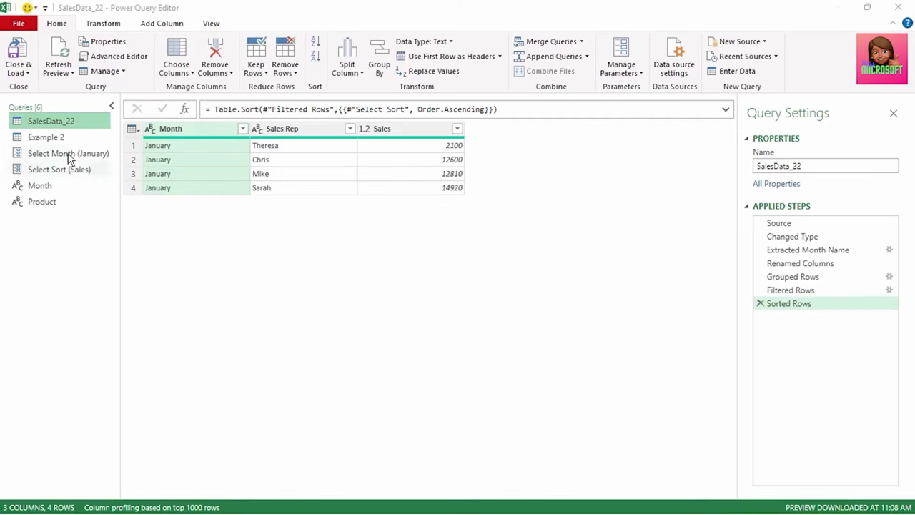
left_click(70, 155)
left_click(339, 129)
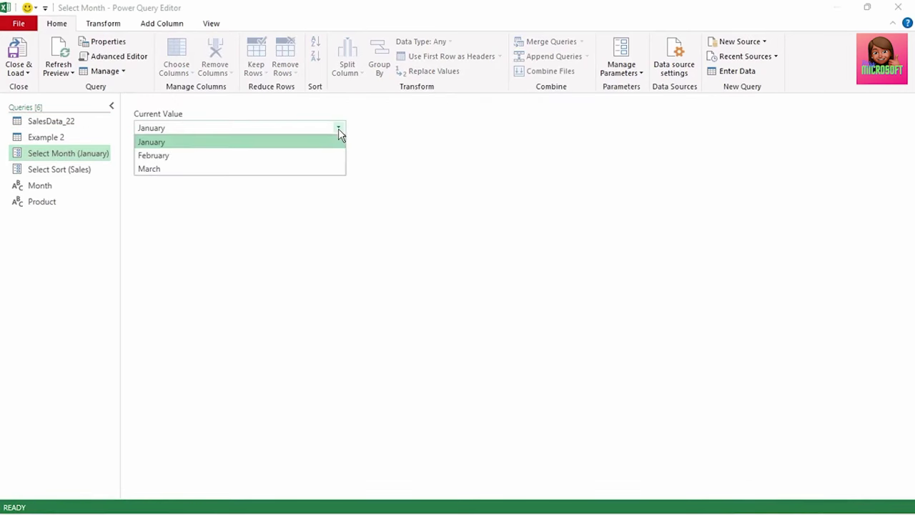
left_click(280, 170)
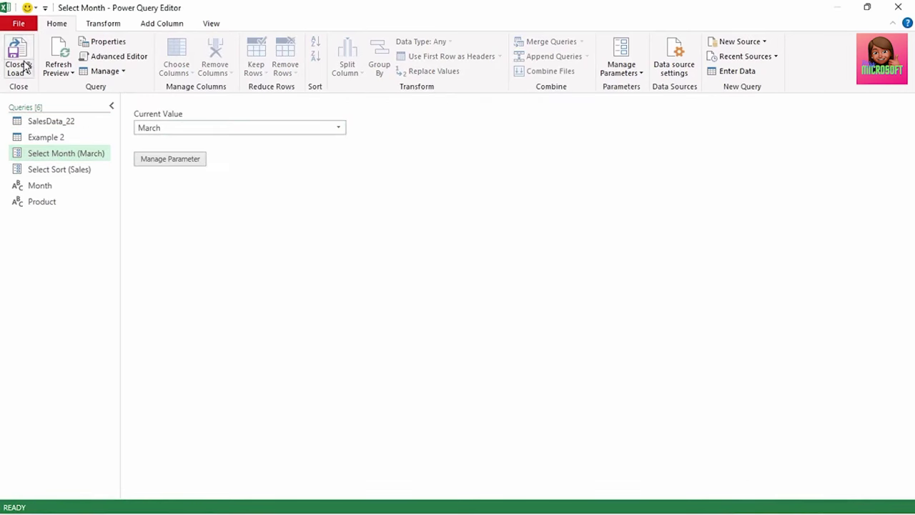
left_click(26, 66)
Refresh the green SalesData_22 results table on Sheet1 and select it to check the output.
right_click(317, 203)
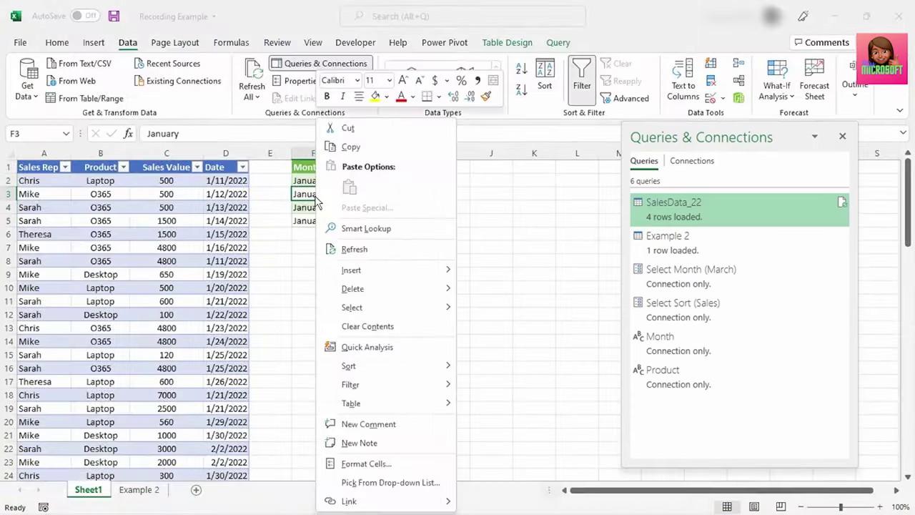
left_click(367, 249)
left_click_drag(308, 172, 413, 196)
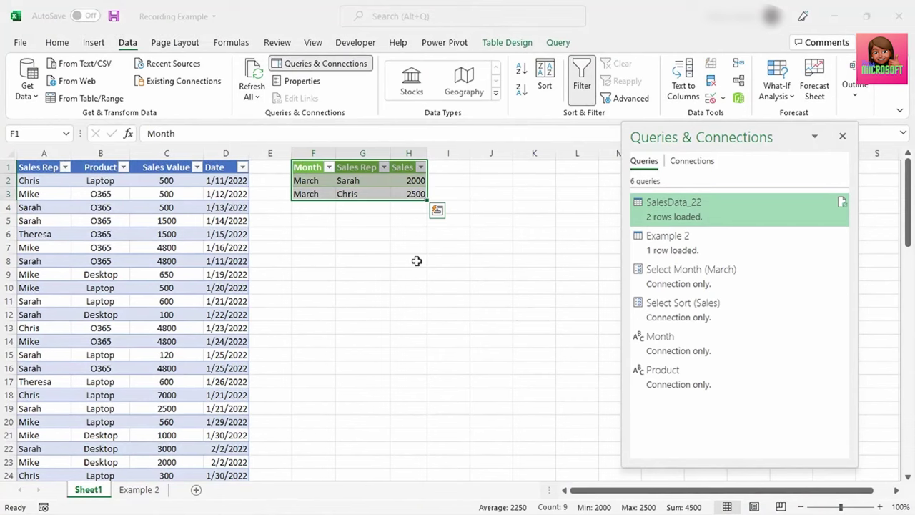